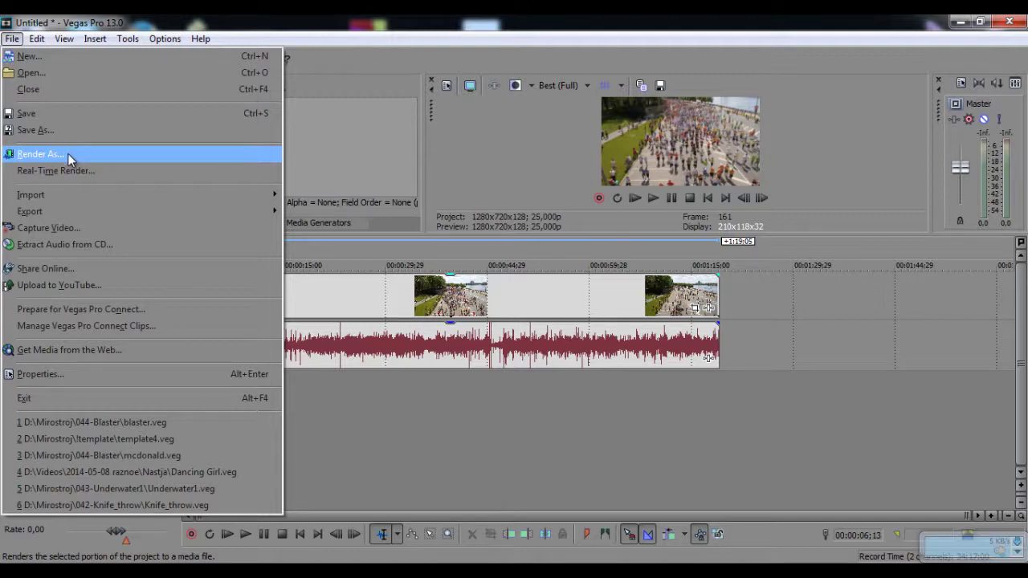
Switch to the Vegas Pro 10.0 window and open the Render As settings for its project
{"action": "left_click", "coordinate": [393, 251]}
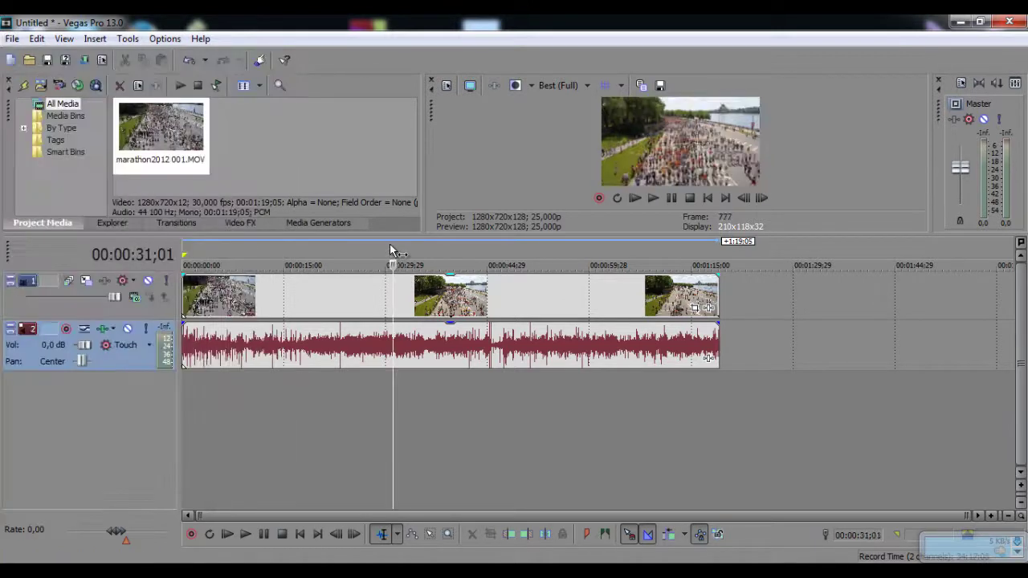
{"action": "left_click", "coordinate": [303, 250]}
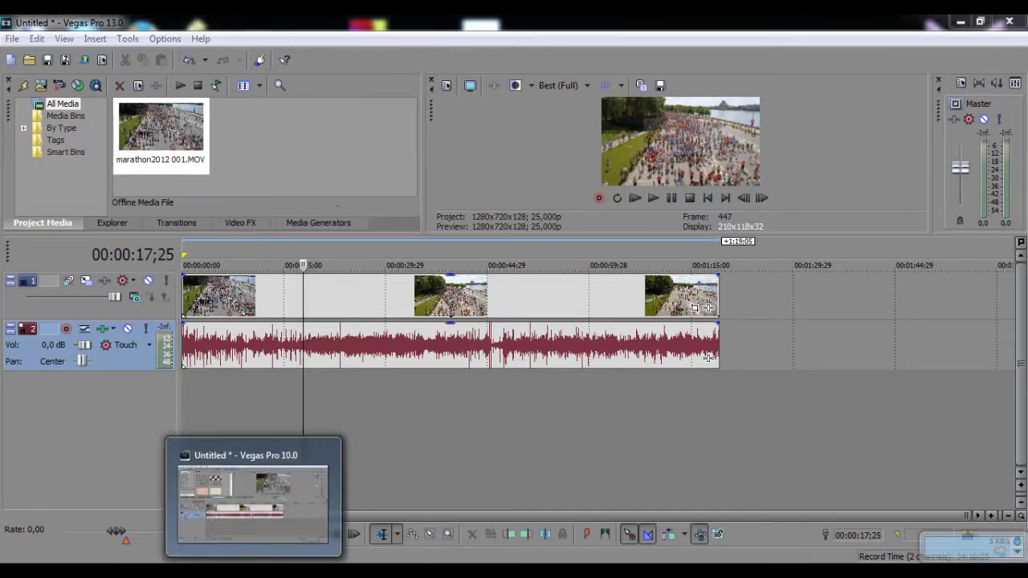
{"action": "left_click", "coordinate": [257, 493]}
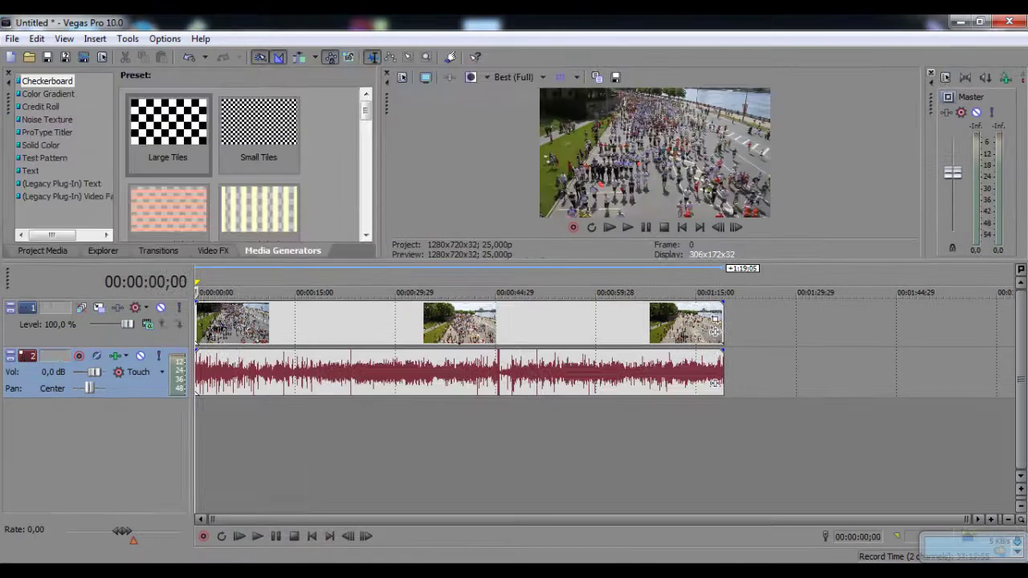
{"action": "left_click", "coordinate": [13, 39]}
{"action": "left_click", "coordinate": [51, 146]}
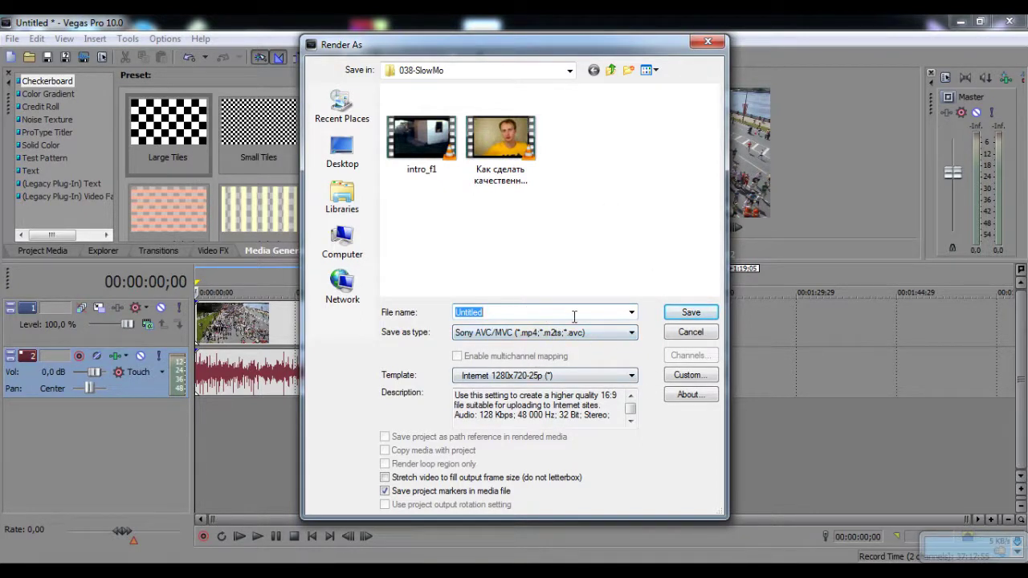
Look through the available output file types and the render templates offered for Sony AVC/MVC
{"action": "left_click", "coordinate": [634, 333]}
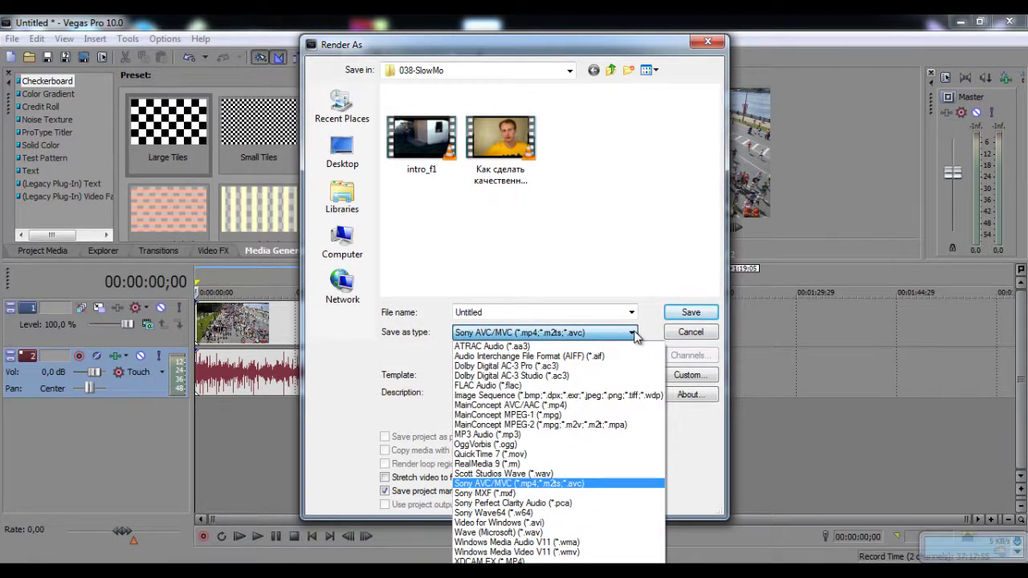
{"action": "left_click", "coordinate": [633, 333]}
{"action": "left_click", "coordinate": [629, 335]}
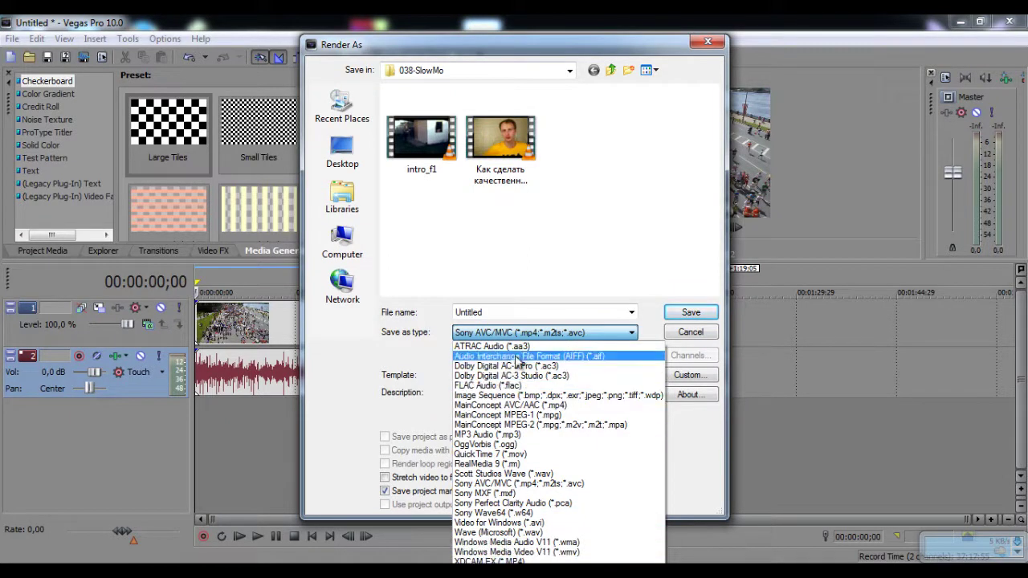
{"action": "left_click", "coordinate": [440, 358]}
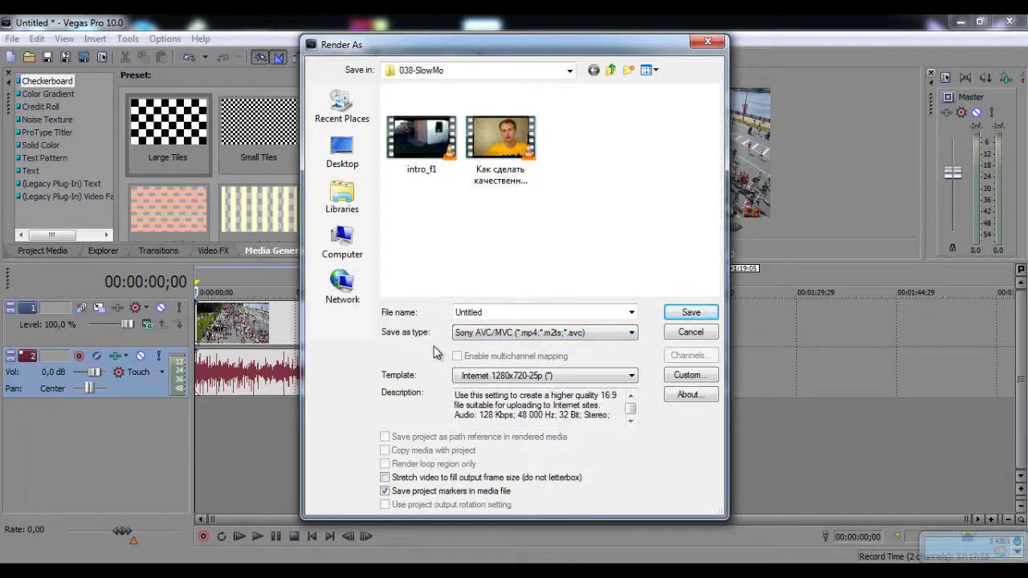
{"action": "left_click", "coordinate": [631, 333]}
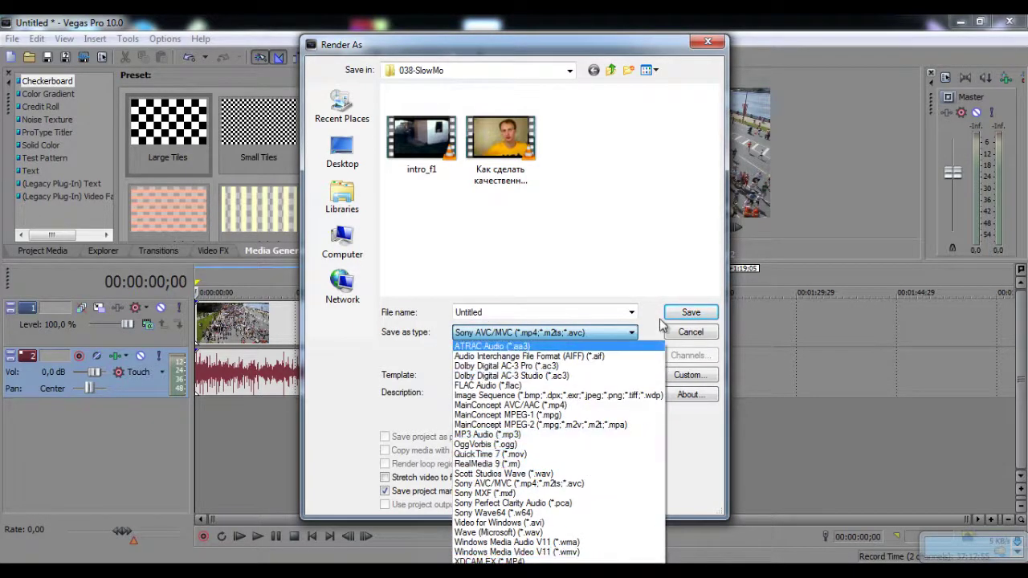
{"action": "left_click", "coordinate": [650, 311]}
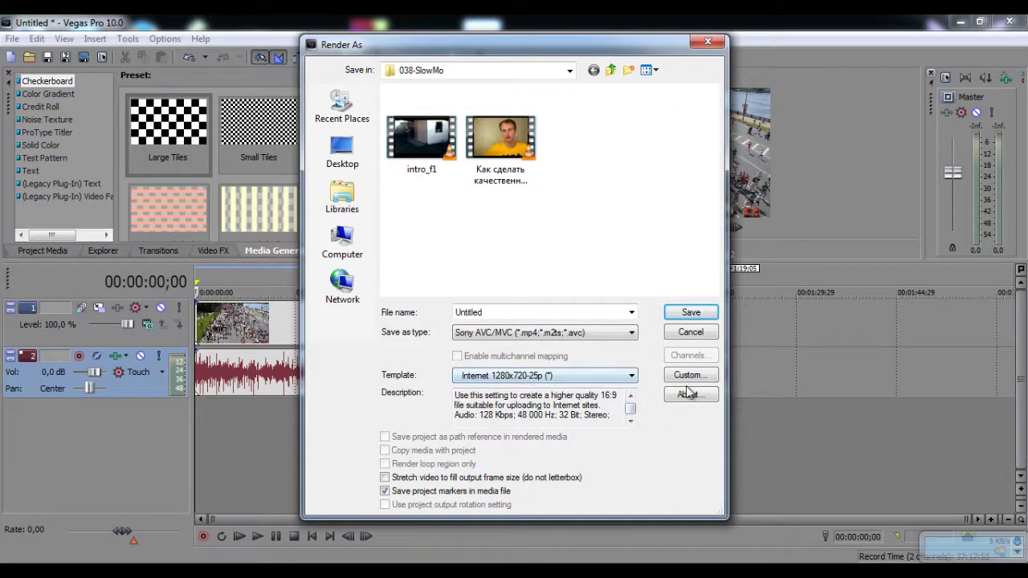
{"action": "left_click", "coordinate": [634, 377]}
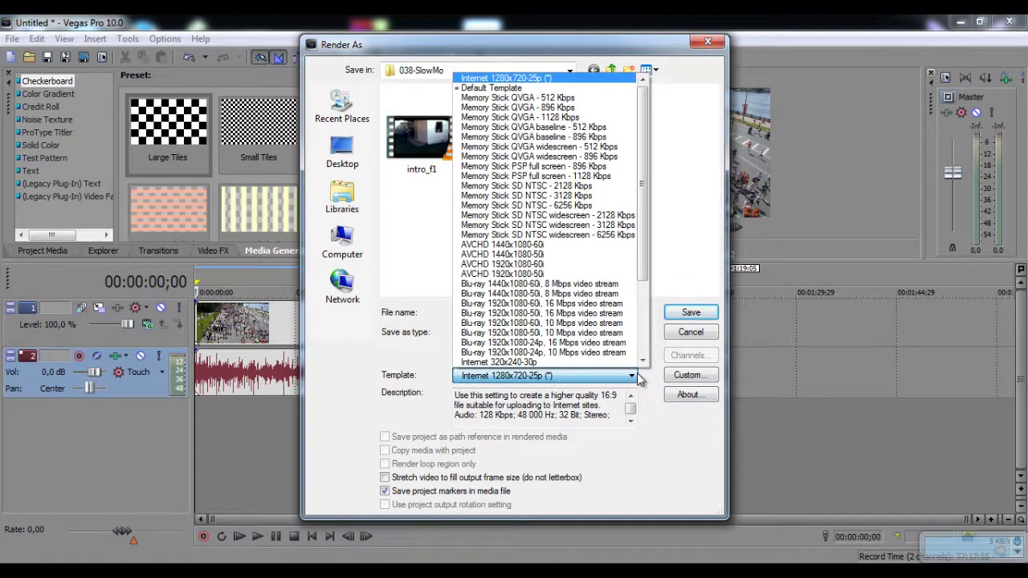
{"action": "left_click", "coordinate": [637, 376]}
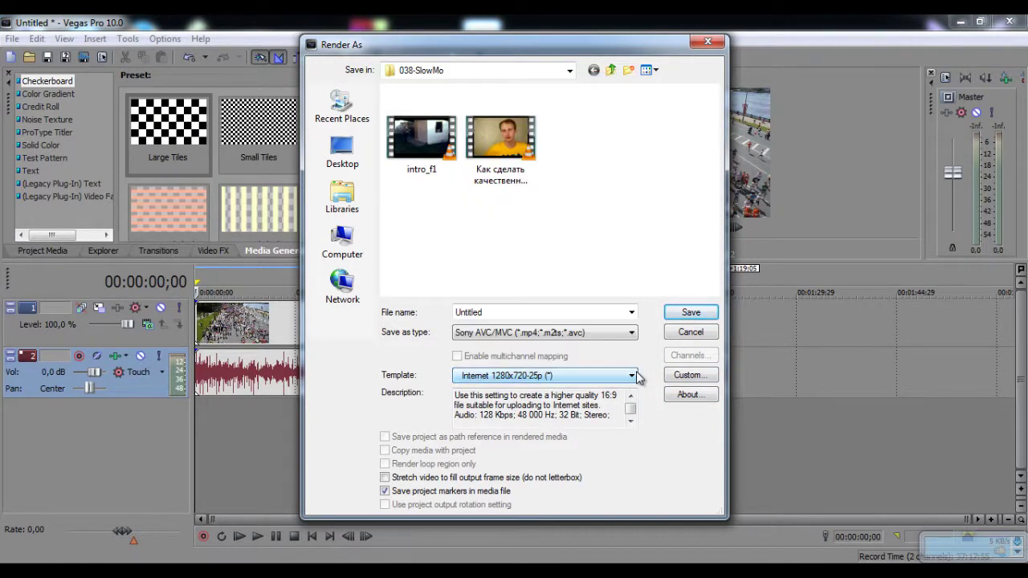
Open the custom settings of the Internet 1280x720-25p template, check the video formats, and switch the frame size to a custom one
{"action": "left_click", "coordinate": [697, 376]}
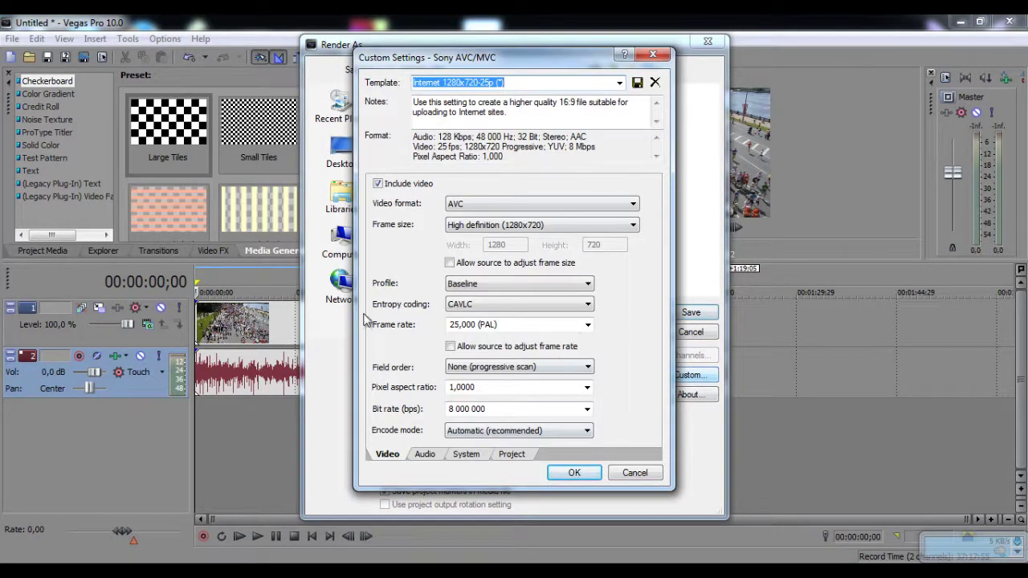
{"action": "left_click", "coordinate": [632, 205]}
{"action": "left_click", "coordinate": [633, 205]}
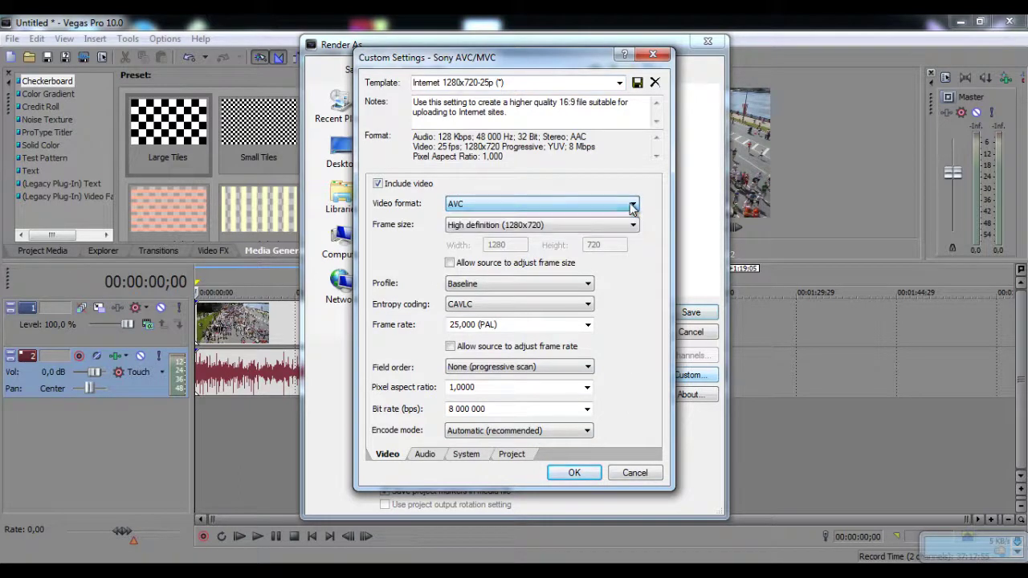
{"action": "left_click", "coordinate": [632, 226]}
{"action": "left_click", "coordinate": [634, 227]}
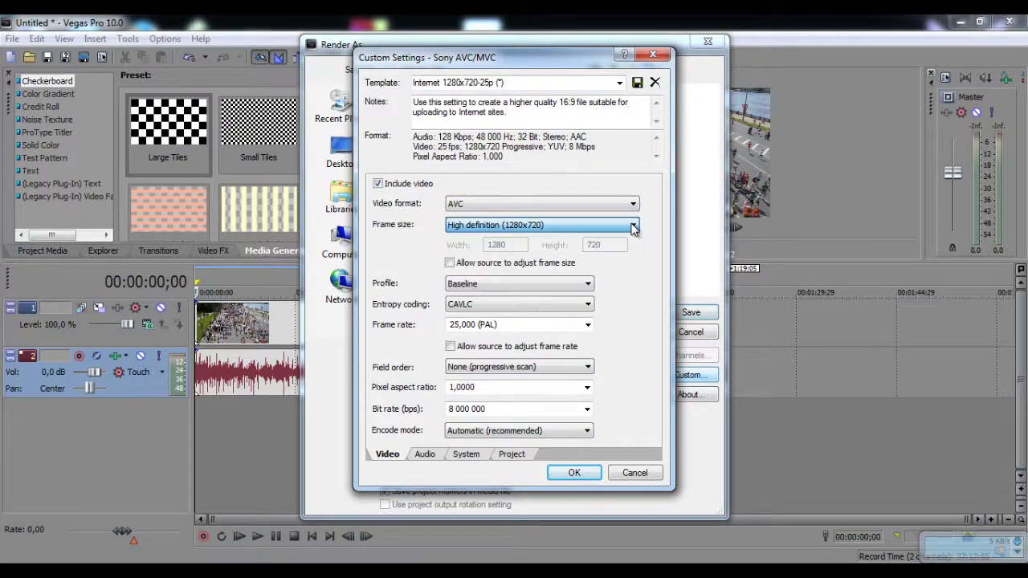
{"action": "left_click", "coordinate": [633, 225]}
{"action": "left_click", "coordinate": [565, 240]}
{"action": "left_click", "coordinate": [514, 246]}
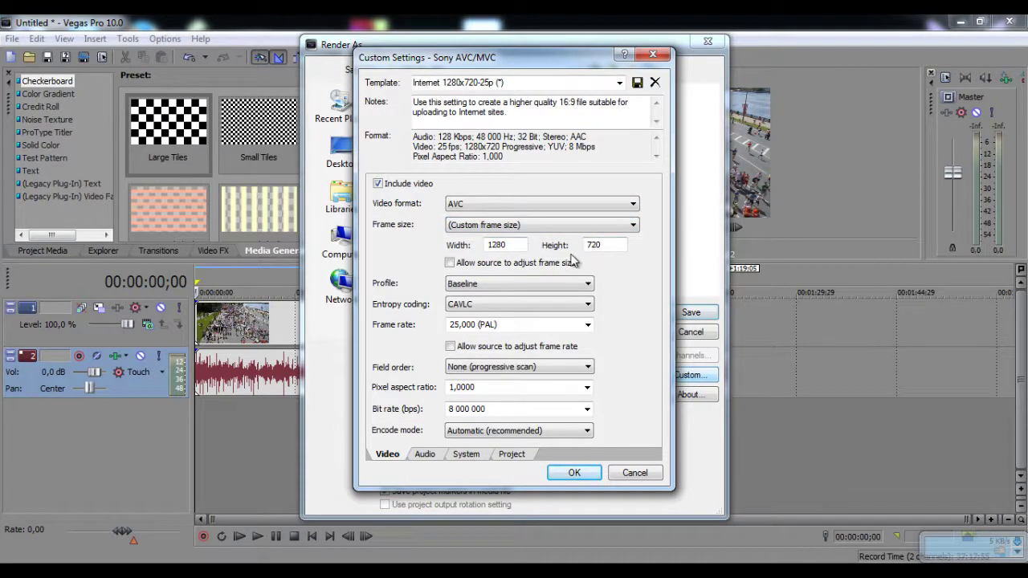
Examine the profile, entropy coding and frame rate options of the video settings
{"action": "left_click", "coordinate": [504, 285]}
{"action": "left_click", "coordinate": [562, 293]}
{"action": "left_click", "coordinate": [584, 305]}
{"action": "left_click", "coordinate": [584, 306]}
{"action": "left_click", "coordinate": [587, 326]}
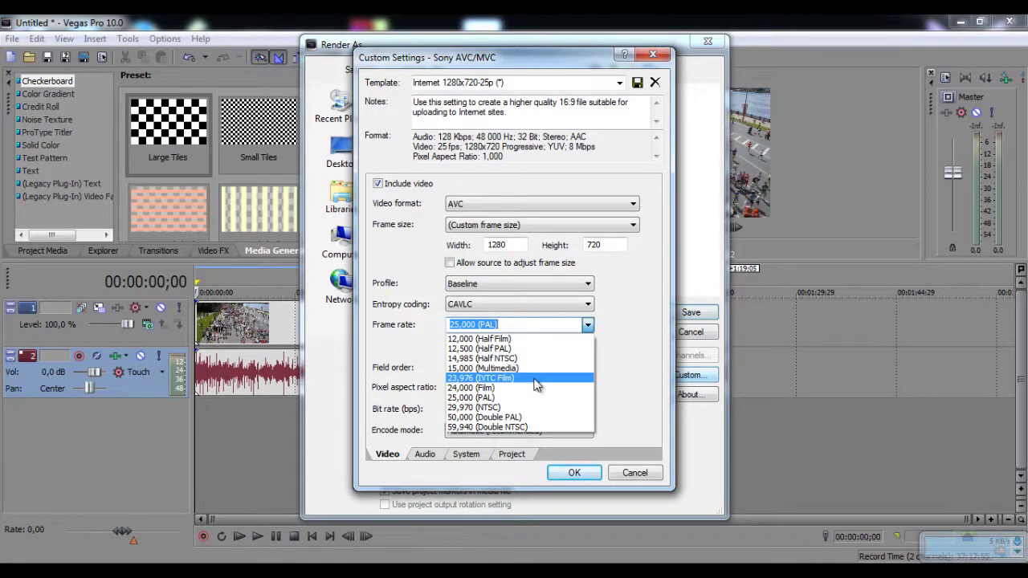
{"action": "left_click", "coordinate": [623, 349]}
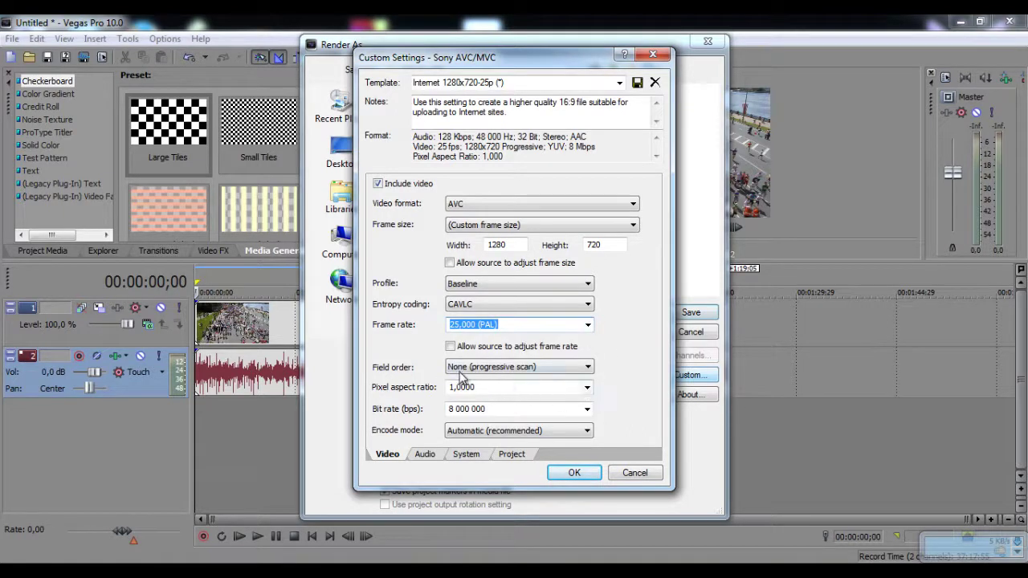
Examine the field order, pixel aspect ratio and bit rate options, choosing None (progressive scan) as field order
{"action": "left_click", "coordinate": [536, 367]}
{"action": "left_click", "coordinate": [536, 367]}
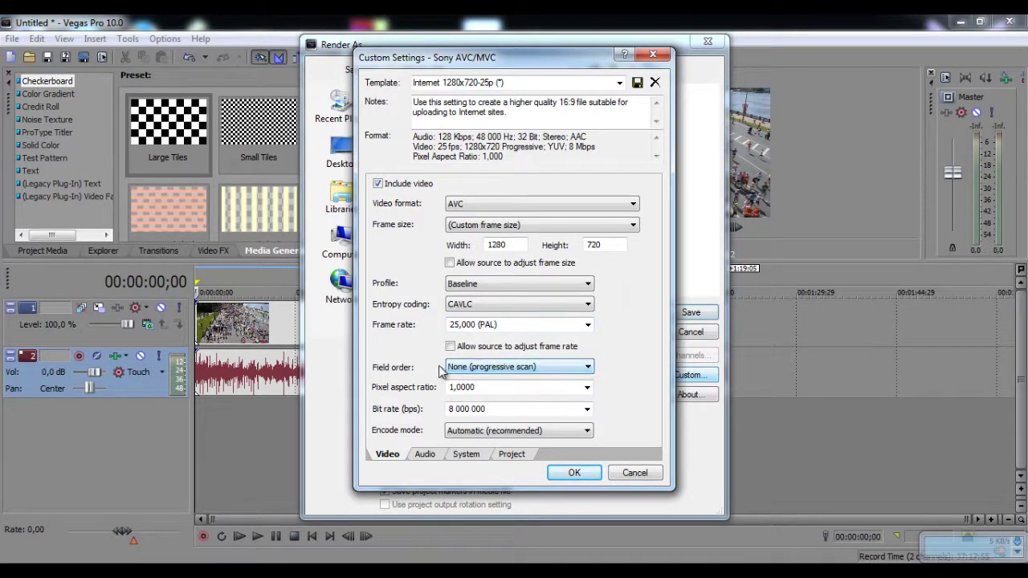
{"action": "left_click", "coordinate": [482, 367]}
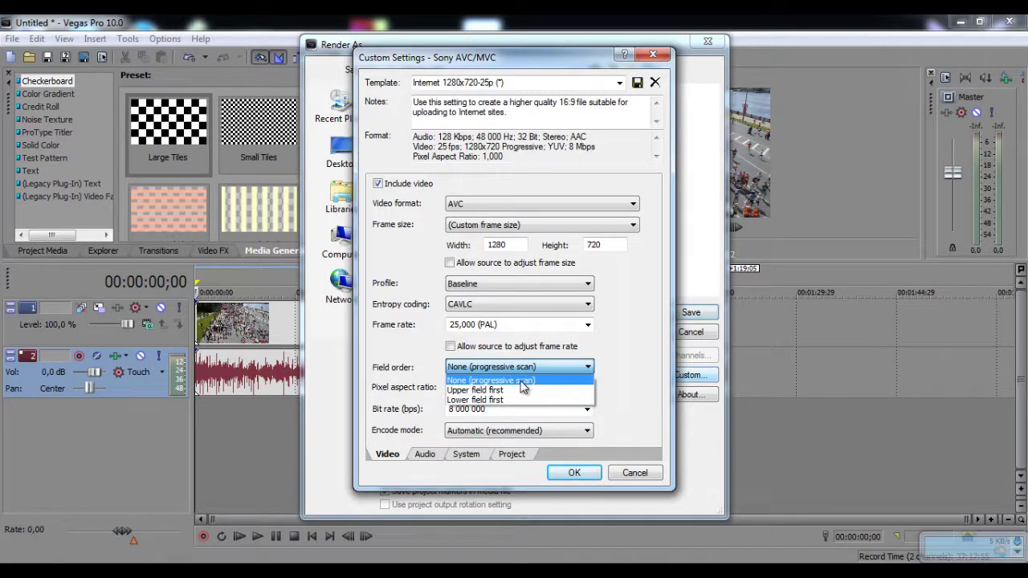
{"action": "left_click", "coordinate": [522, 382]}
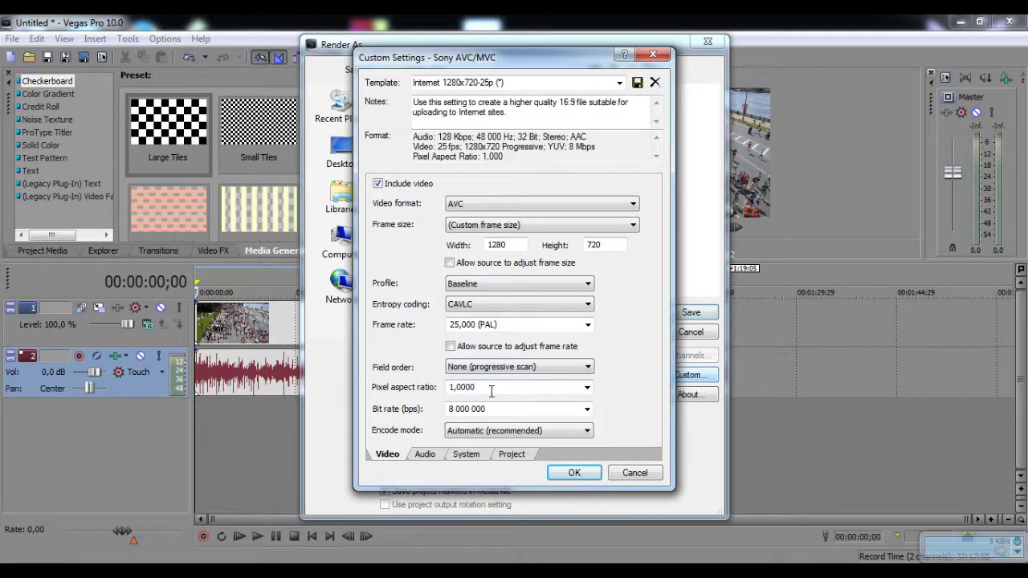
{"action": "left_click", "coordinate": [587, 391]}
{"action": "left_click", "coordinate": [591, 393]}
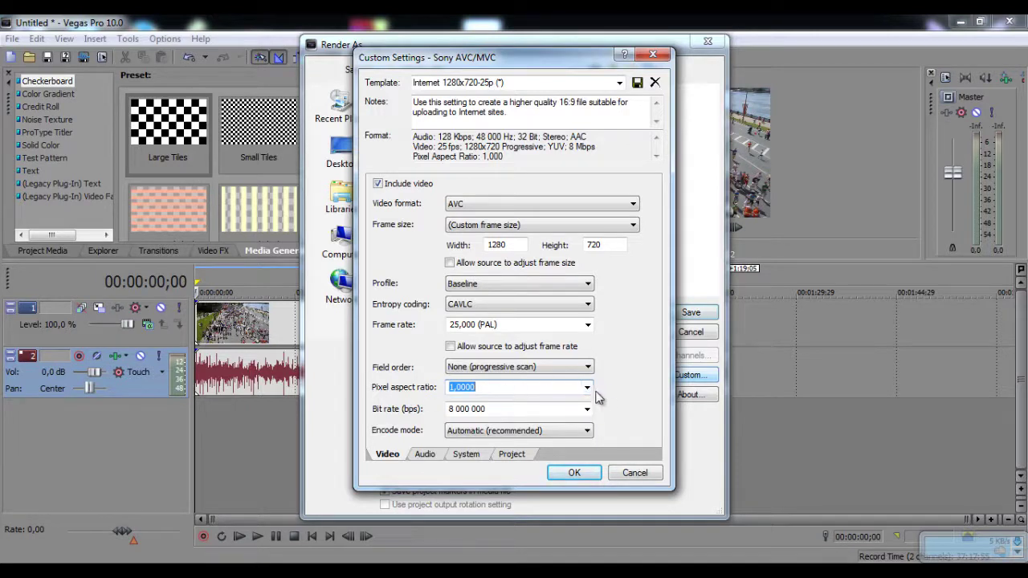
{"action": "left_click", "coordinate": [588, 409]}
{"action": "left_click", "coordinate": [589, 409]}
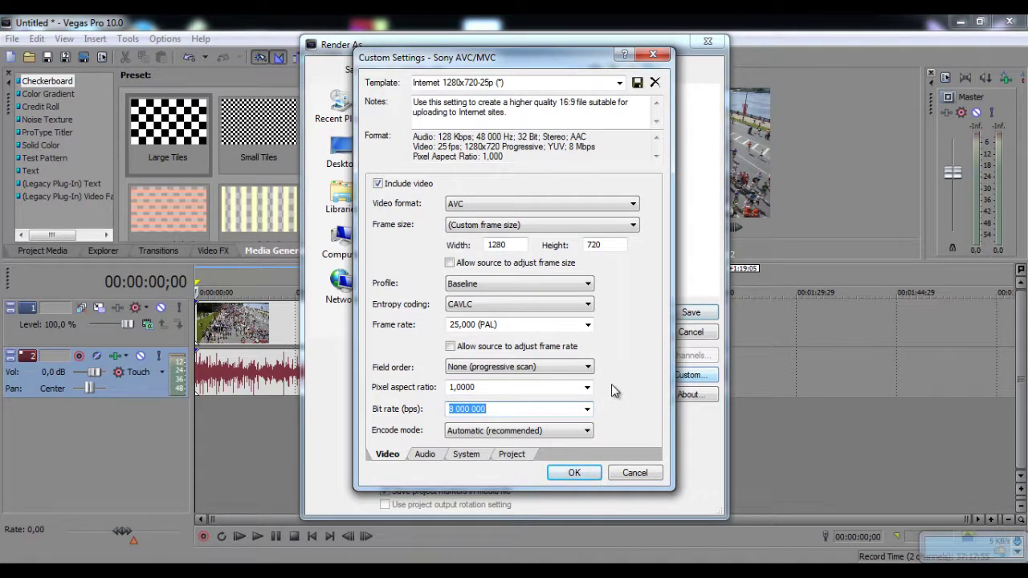
Examine the template's audio settings and its output file format choices
{"action": "left_click", "coordinate": [426, 453]}
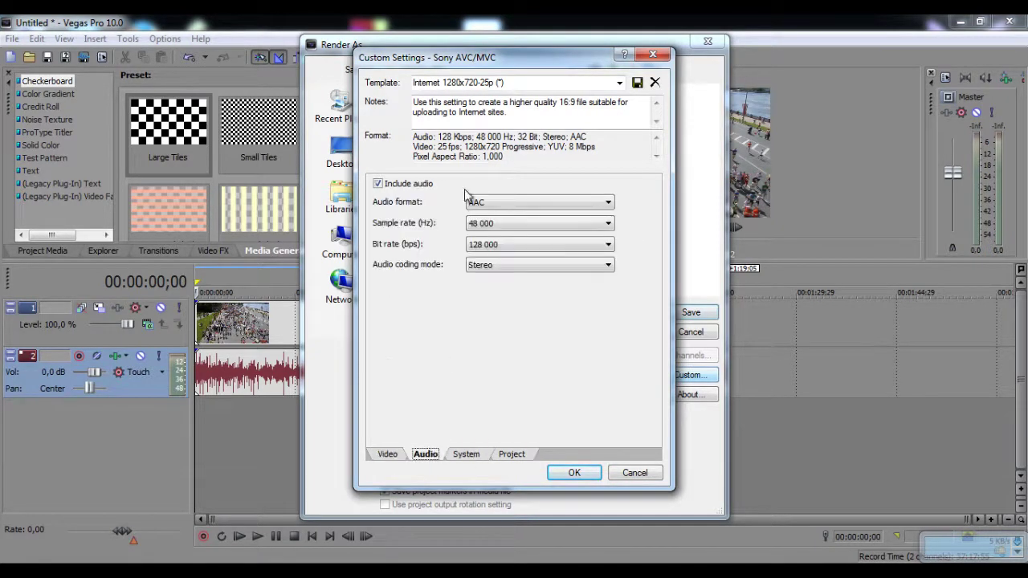
{"action": "left_click", "coordinate": [612, 224]}
{"action": "left_click", "coordinate": [608, 202]}
{"action": "left_click", "coordinate": [540, 215]}
{"action": "left_click", "coordinate": [467, 454]}
{"action": "left_click", "coordinate": [537, 190]}
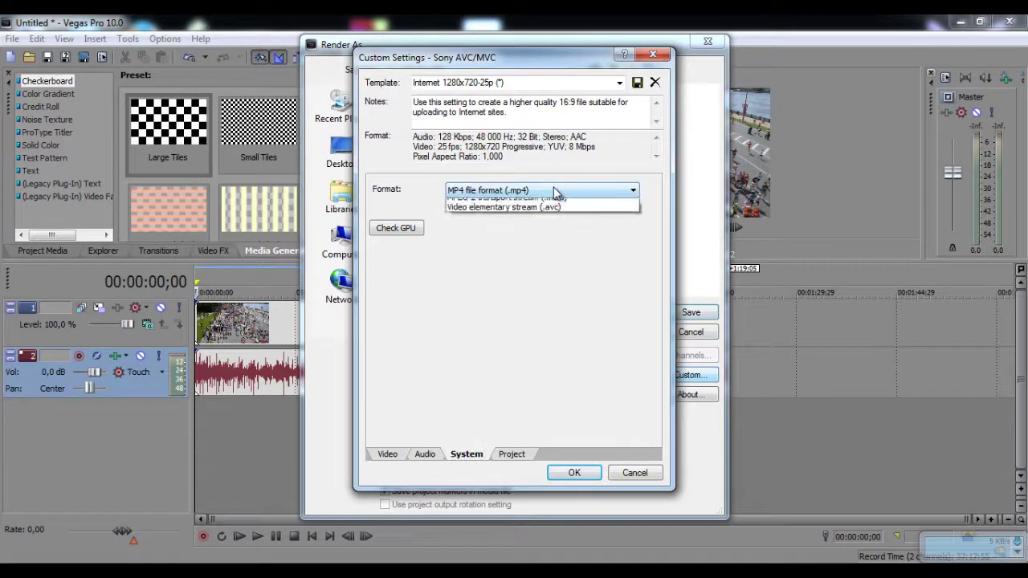
{"action": "left_click", "coordinate": [553, 190]}
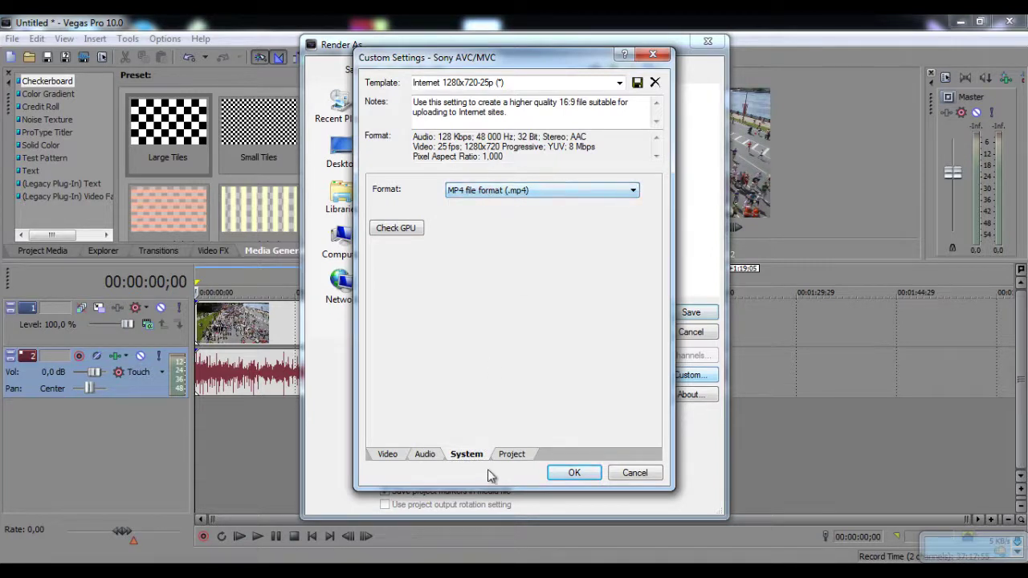
Check the video rendering quality choices, pick Best, and cancel the template's custom settings
{"action": "left_click", "coordinate": [514, 455]}
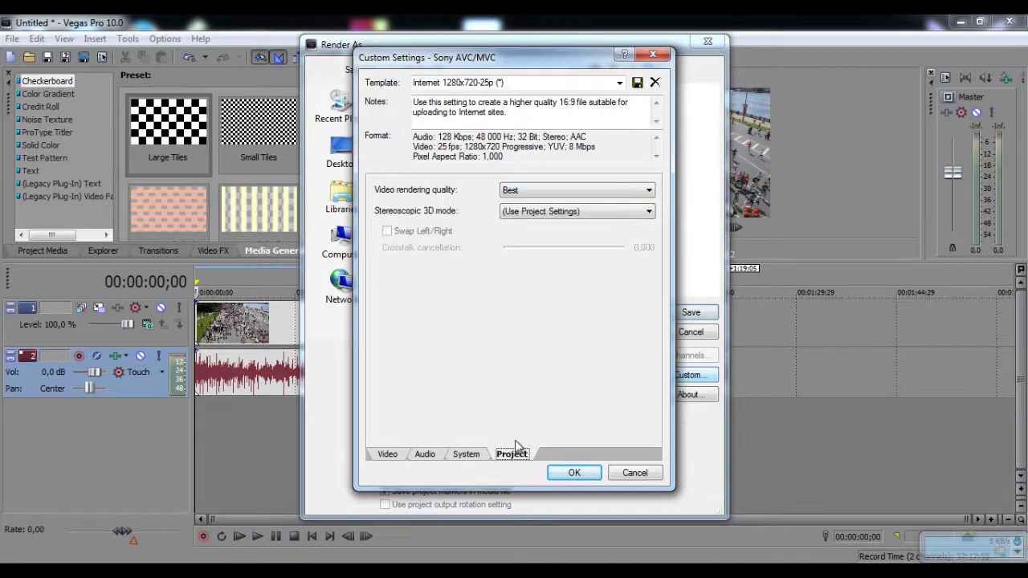
{"action": "left_click", "coordinate": [593, 190]}
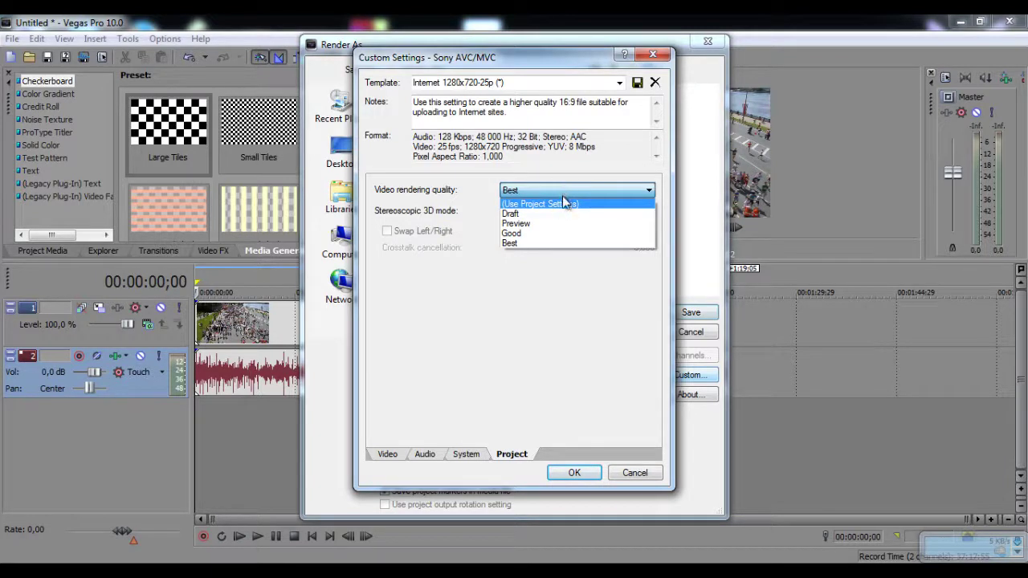
{"action": "left_click", "coordinate": [520, 245]}
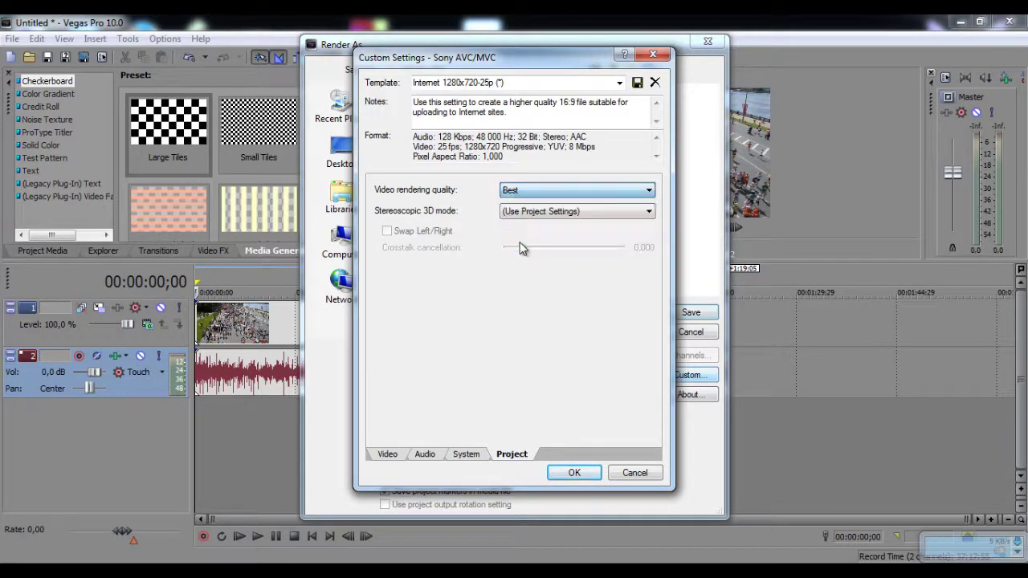
{"action": "left_click", "coordinate": [631, 470]}
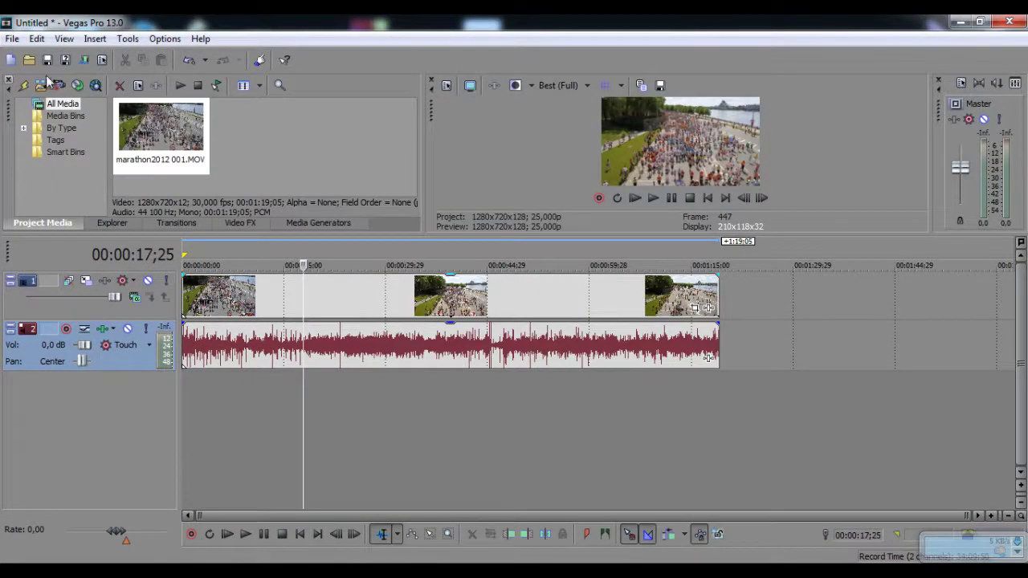
In Vegas Pro 13.0, open the Render As settings and select the Internet HD 720p 25p template under MainConcept AVC/AAC
{"action": "left_click", "coordinate": [12, 39]}
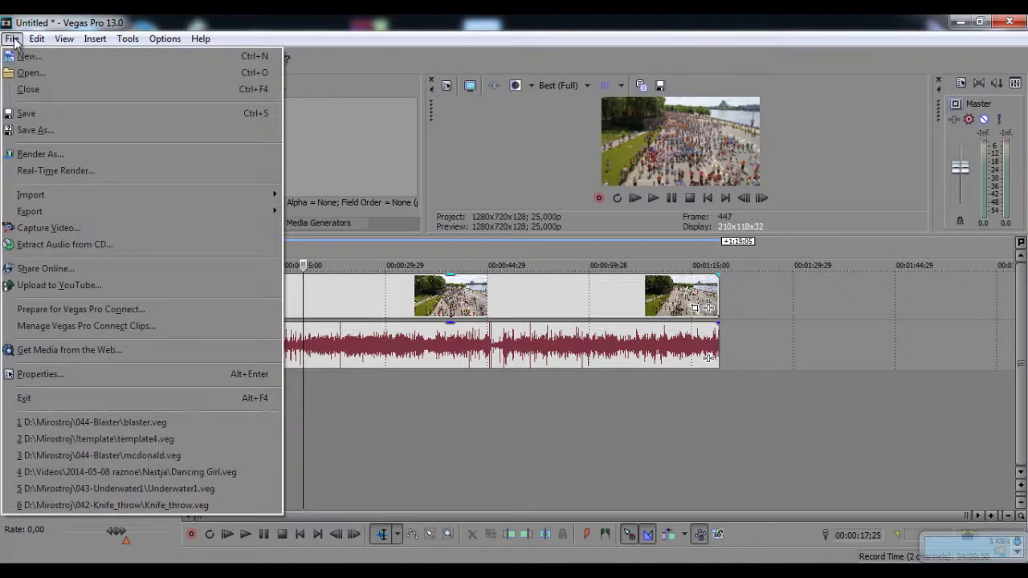
{"action": "left_click", "coordinate": [47, 152]}
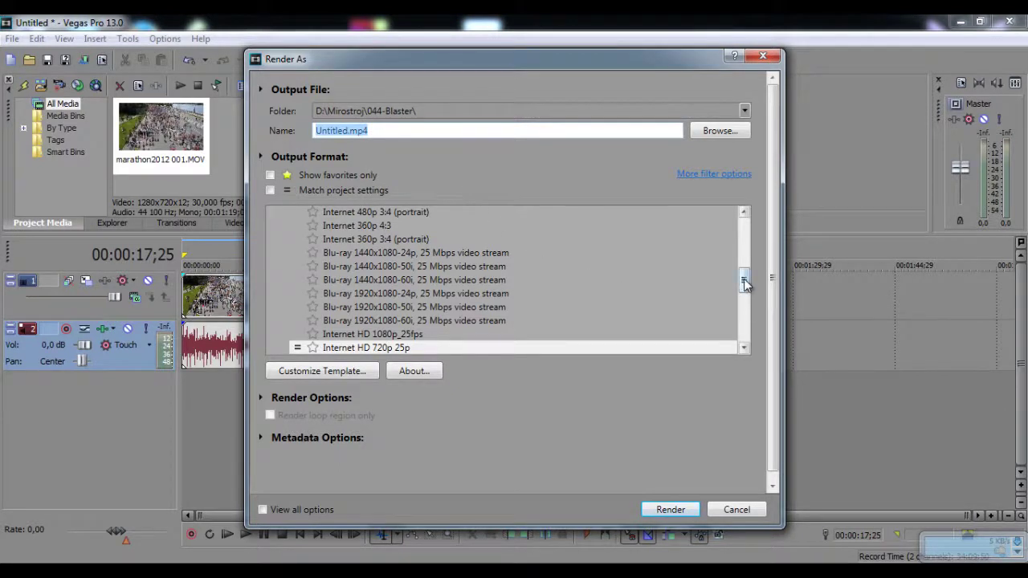
{"action": "left_click_drag", "start_coordinate": [743, 280], "coordinate": [743, 227]}
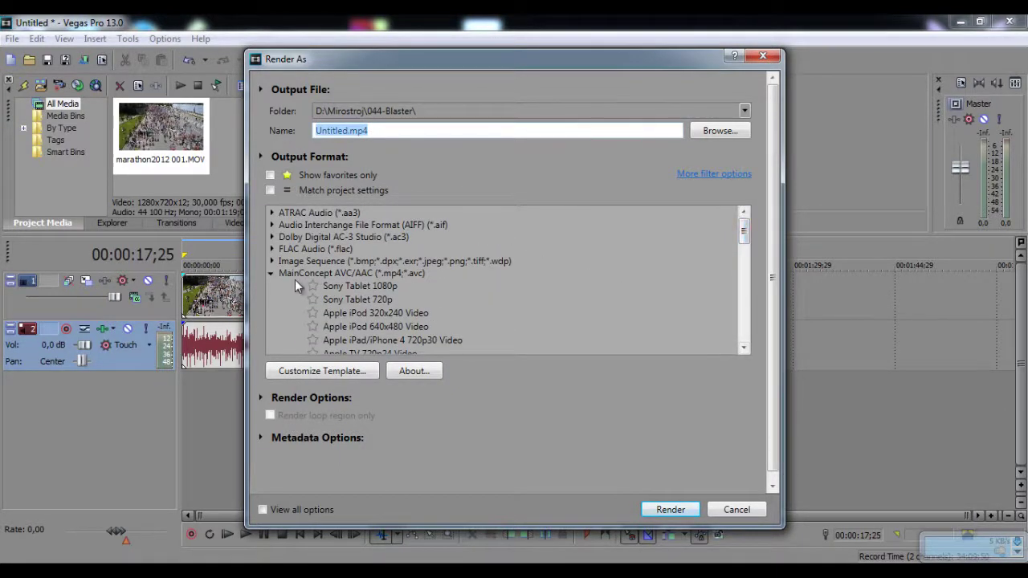
{"action": "left_click", "coordinate": [271, 273]}
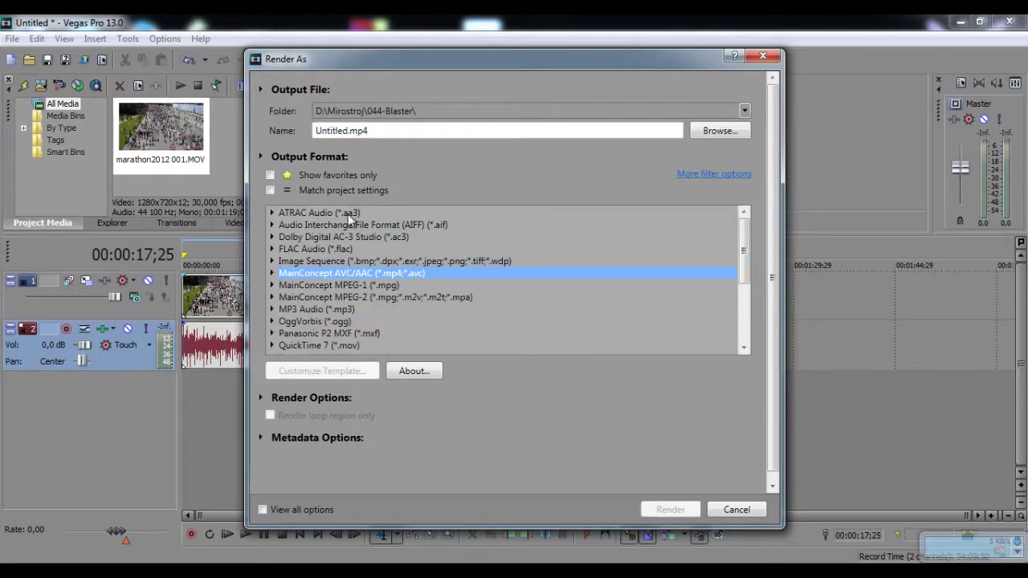
{"action": "left_click_drag", "start_coordinate": [747, 244], "coordinate": [727, 230]}
{"action": "left_click", "coordinate": [273, 272]}
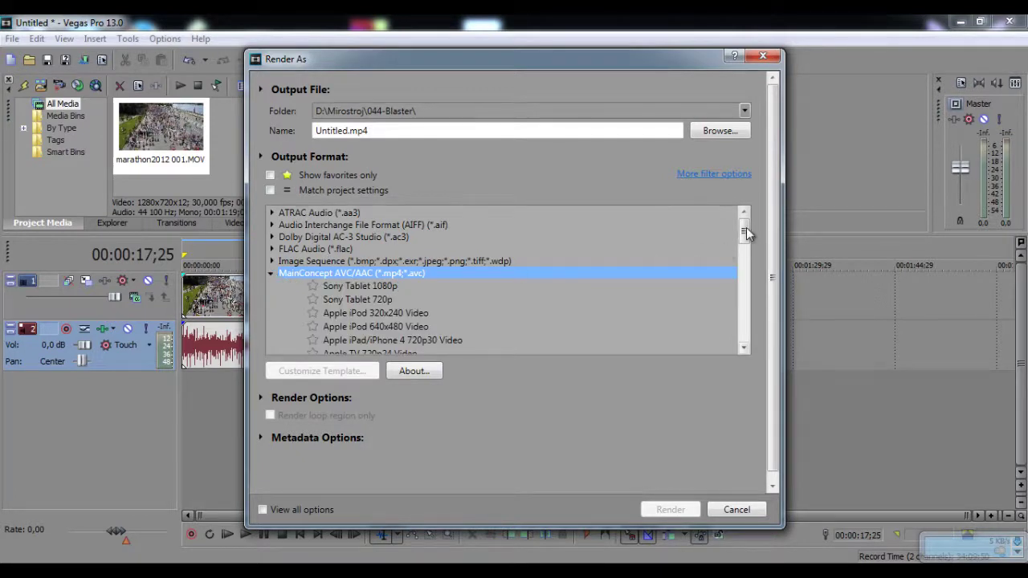
{"action": "left_click_drag", "start_coordinate": [745, 227], "coordinate": [717, 291]}
{"action": "left_click", "coordinate": [366, 290]}
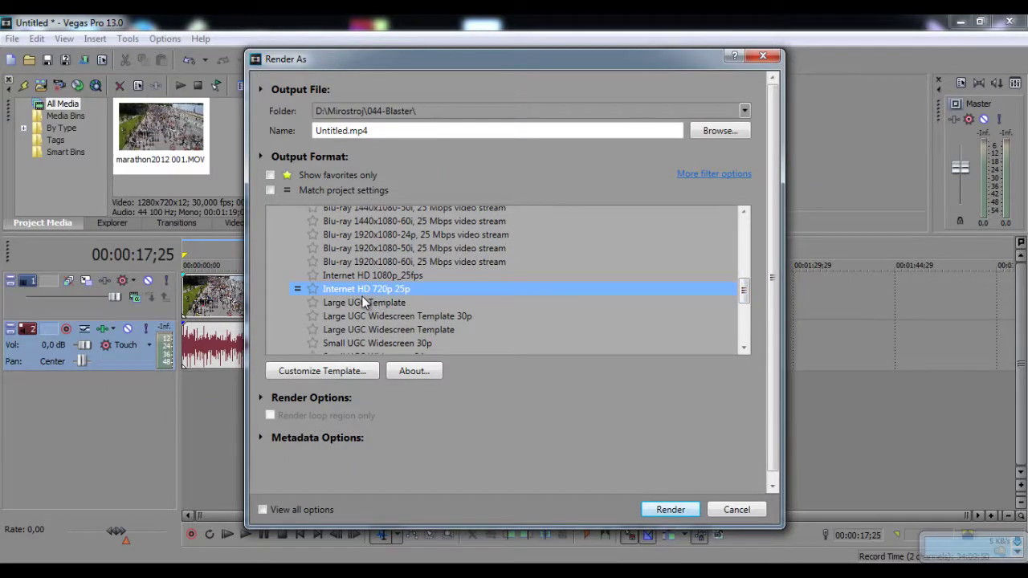
Review the custom settings of the Internet HD 720p template under MainConcept AVC/AAC and cancel them without changes
{"action": "scroll", "coordinate": [401, 296], "scroll_direction": "up", "scroll_amount": 4}
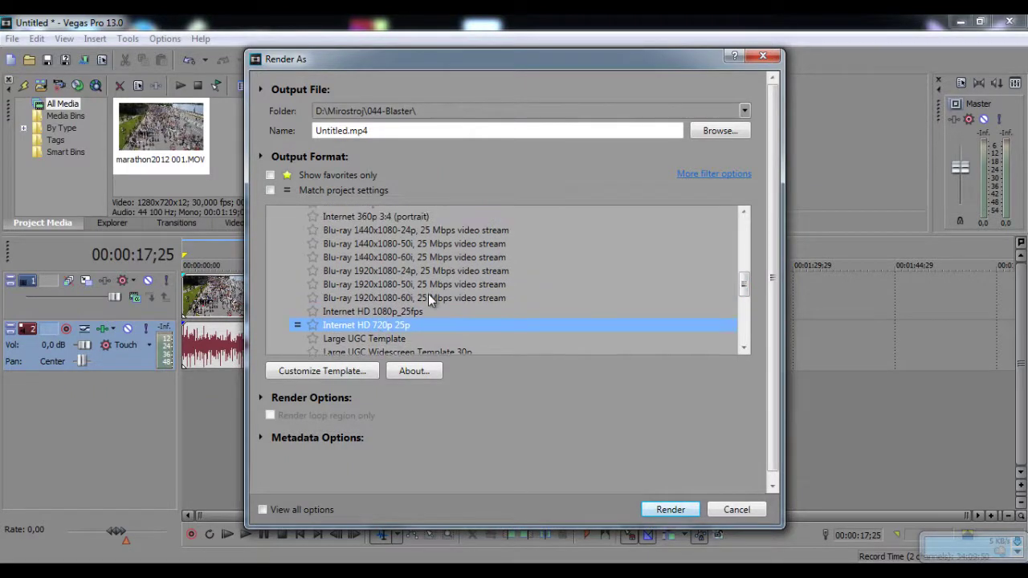
{"action": "scroll", "coordinate": [417, 292], "scroll_direction": "up", "scroll_amount": 1}
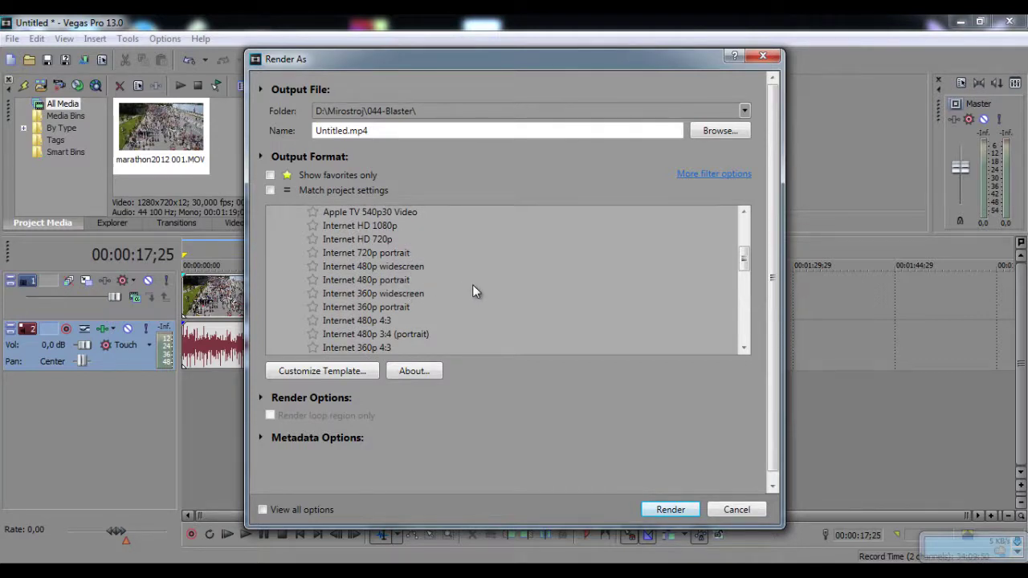
{"action": "scroll", "coordinate": [472, 291], "scroll_direction": "up", "scroll_amount": 1}
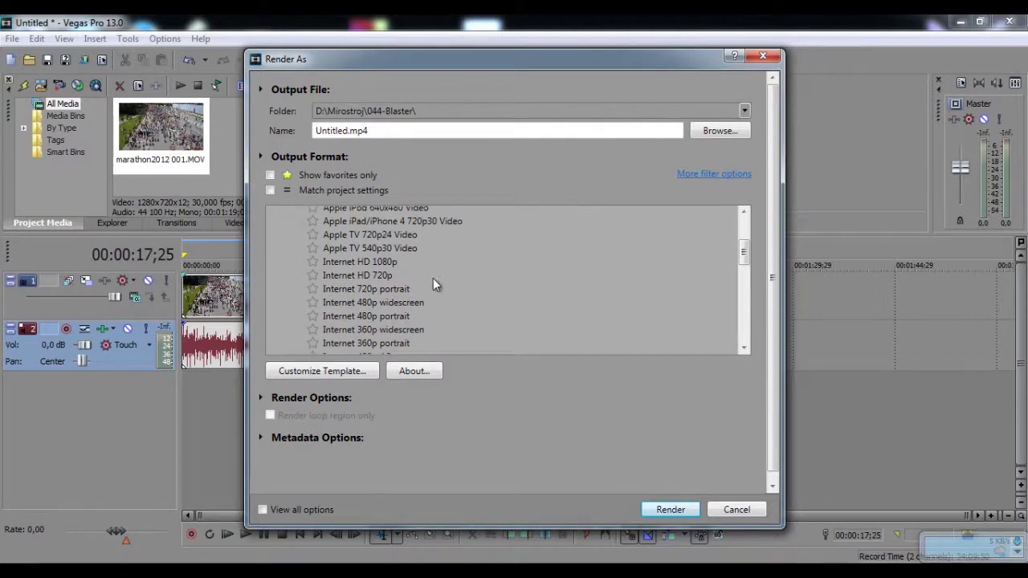
{"action": "left_click", "coordinate": [378, 276]}
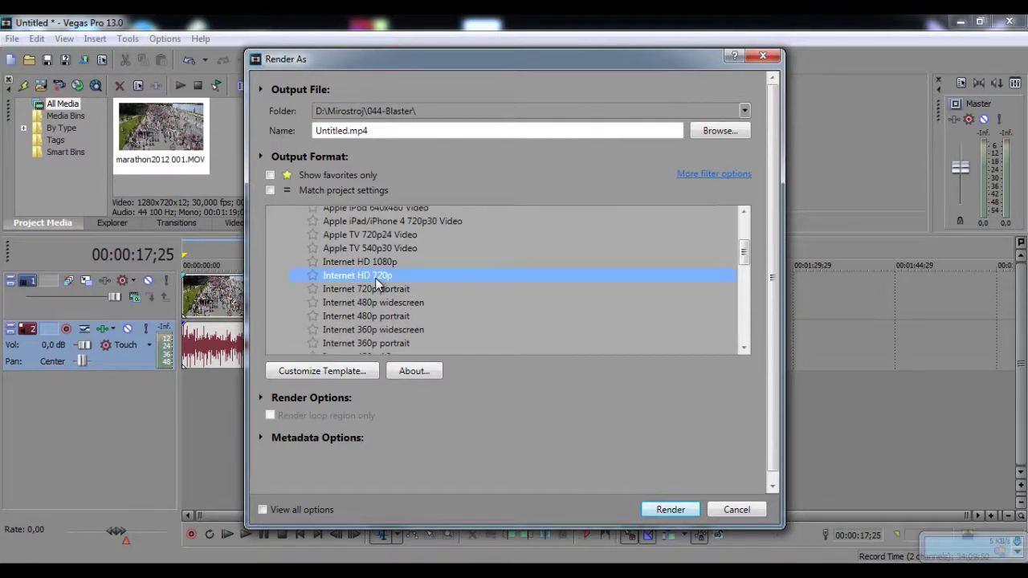
{"action": "left_click", "coordinate": [335, 373]}
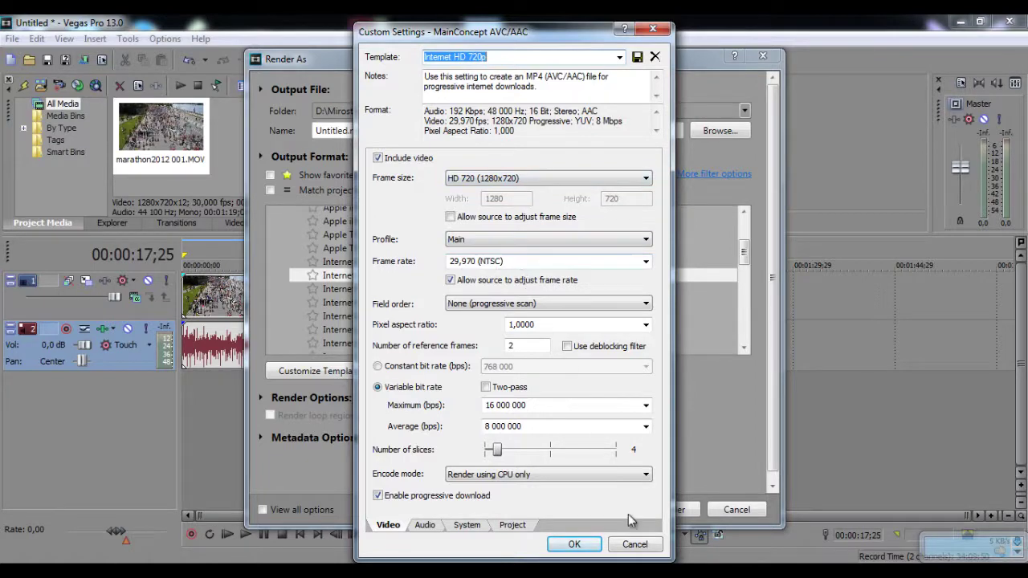
{"action": "left_click", "coordinate": [632, 544]}
Review the custom settings of the Large UGC Template and cancel them without changes
{"action": "left_click_drag", "start_coordinate": [743, 253], "coordinate": [745, 290]}
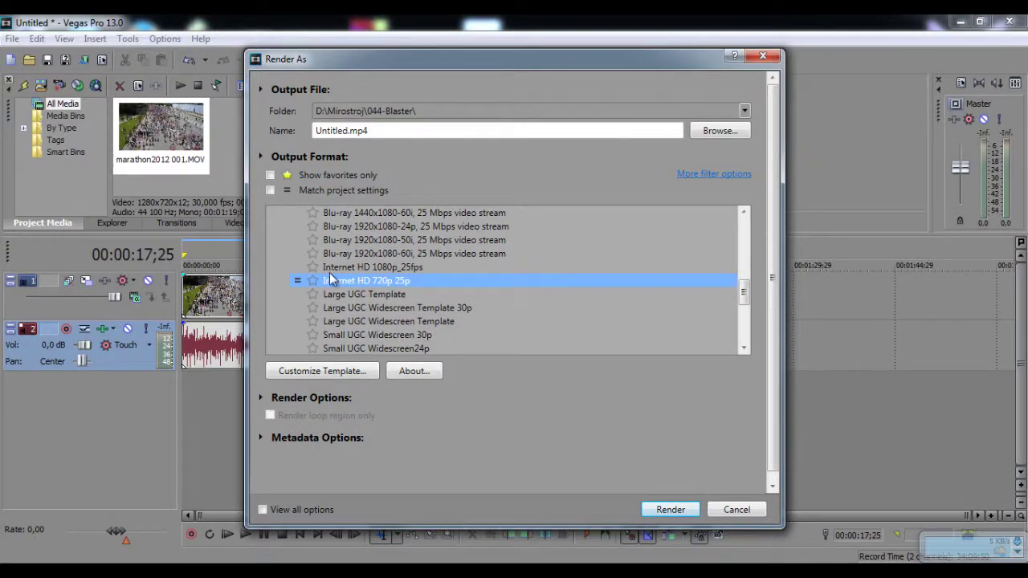
{"action": "left_click", "coordinate": [387, 294]}
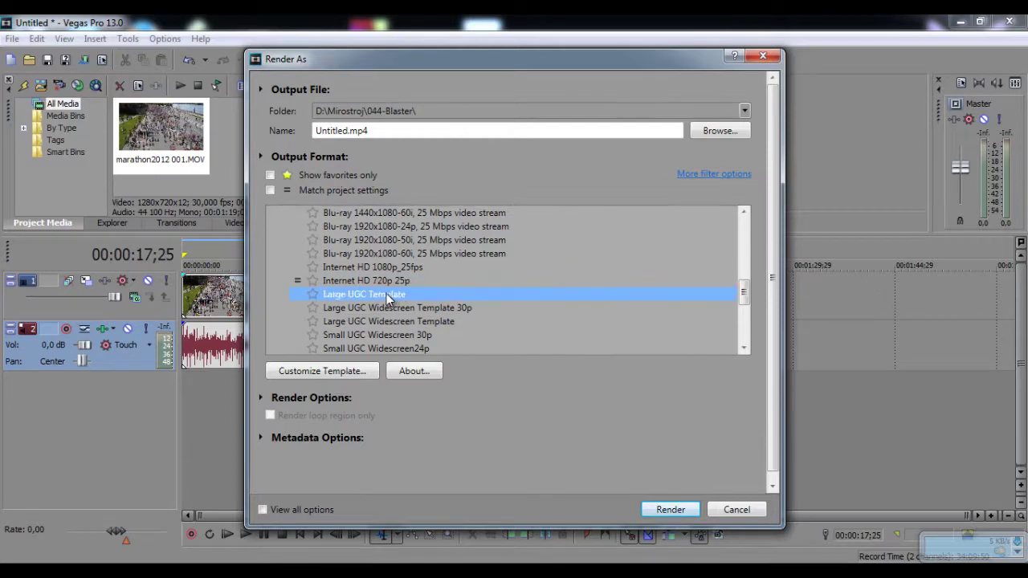
{"action": "left_click", "coordinate": [331, 370]}
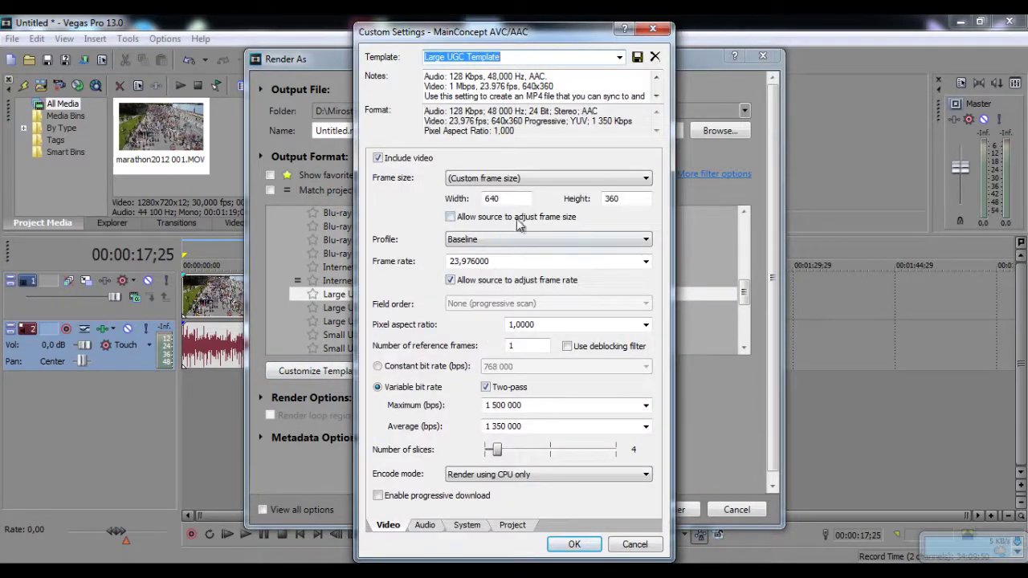
{"action": "left_click", "coordinate": [634, 544]}
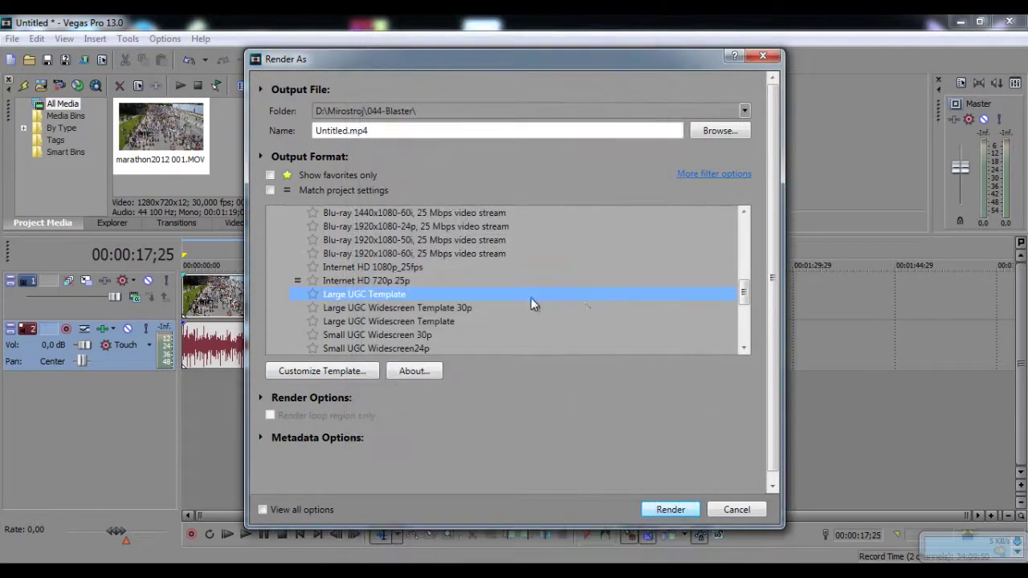
Examine the video settings of the Blu-ray 1920x1080-60i, 25 Mbps video stream template, including its field order choices
{"action": "scroll", "coordinate": [522, 295], "scroll_direction": "up", "scroll_amount": 2}
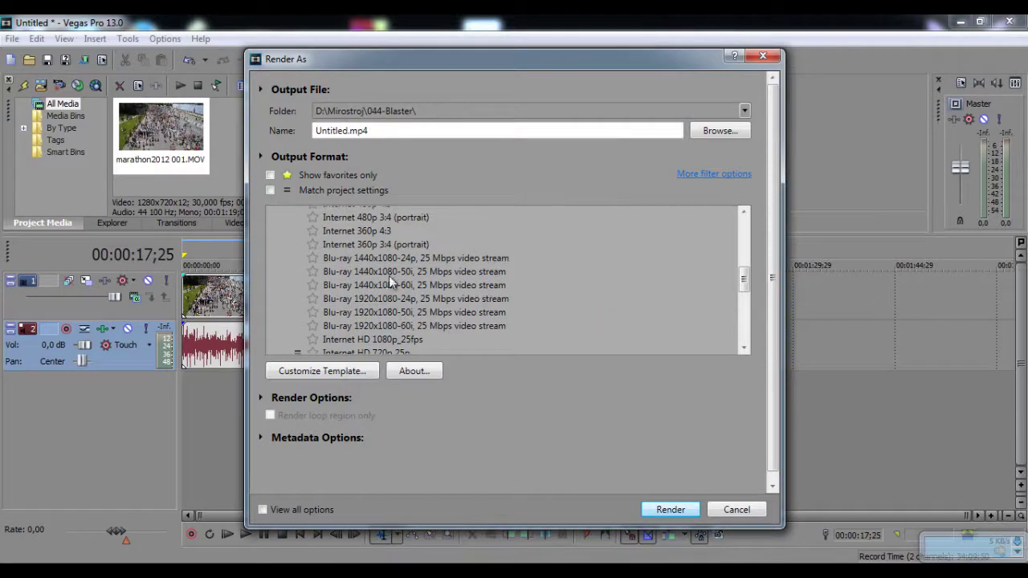
{"action": "left_click", "coordinate": [375, 326]}
{"action": "left_click", "coordinate": [354, 371]}
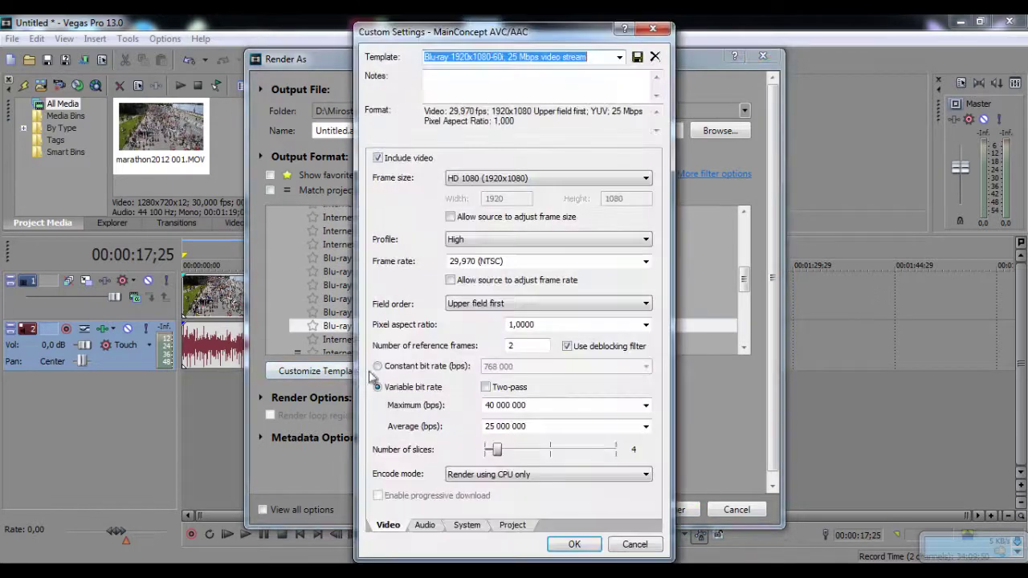
{"action": "left_click", "coordinate": [625, 544]}
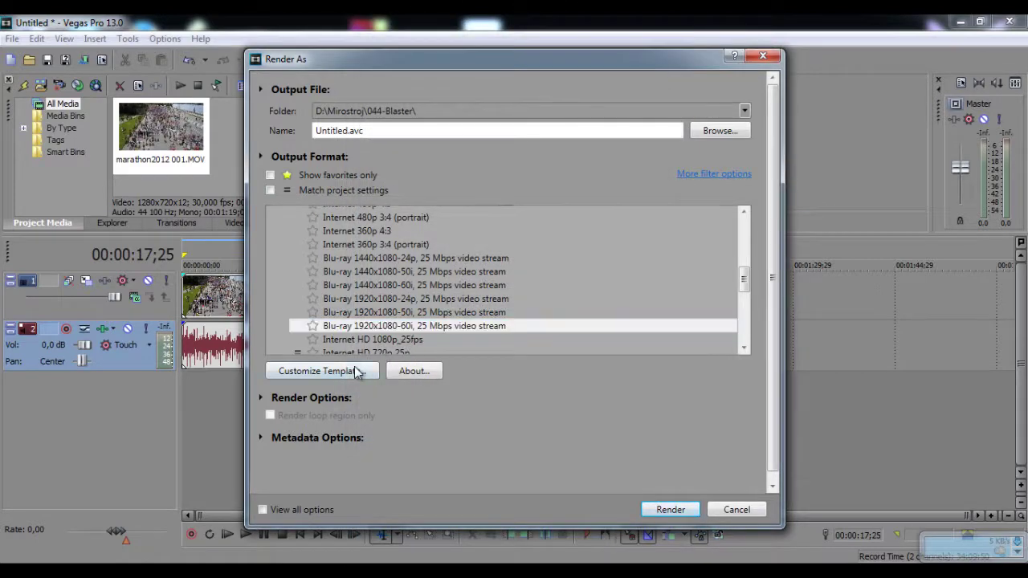
{"action": "left_click", "coordinate": [357, 372]}
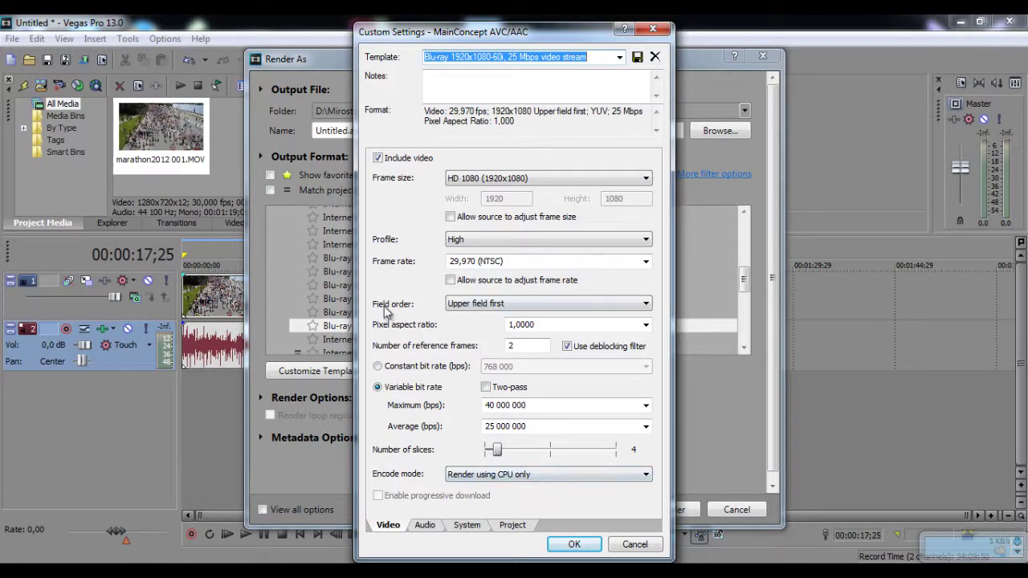
{"action": "left_click", "coordinate": [482, 312]}
{"action": "left_click", "coordinate": [480, 307]}
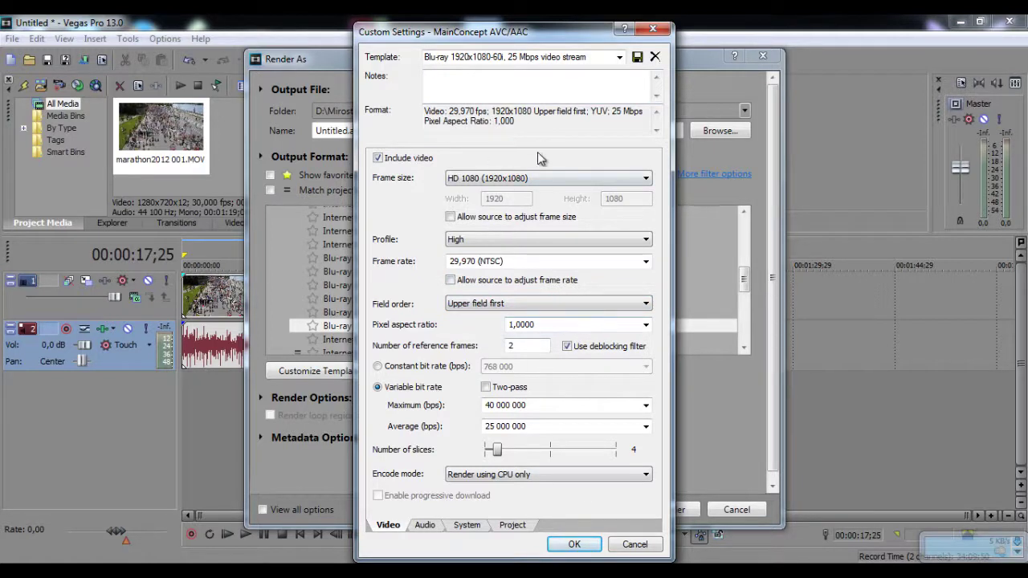
Check the Blu-ray template's audio, system and project settings, and cancel its custom settings
{"action": "left_click", "coordinate": [424, 525]}
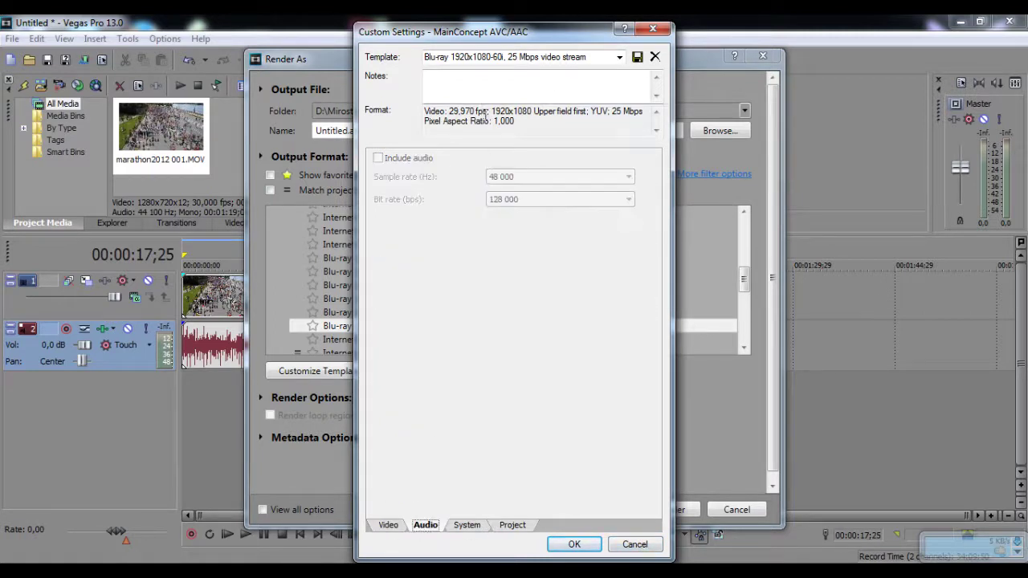
{"action": "left_click", "coordinate": [468, 526]}
{"action": "left_click", "coordinate": [512, 526]}
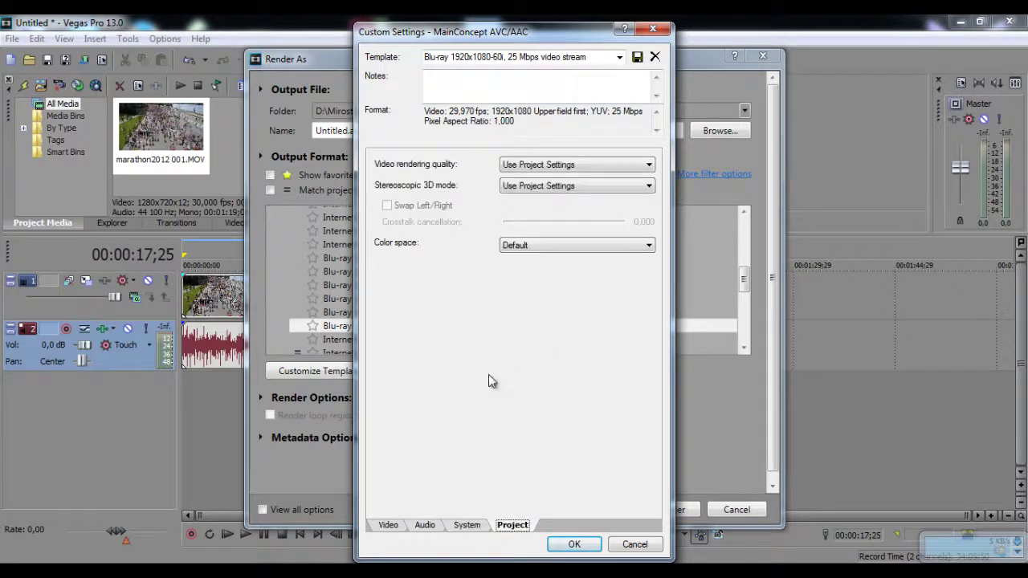
{"action": "left_click", "coordinate": [629, 542]}
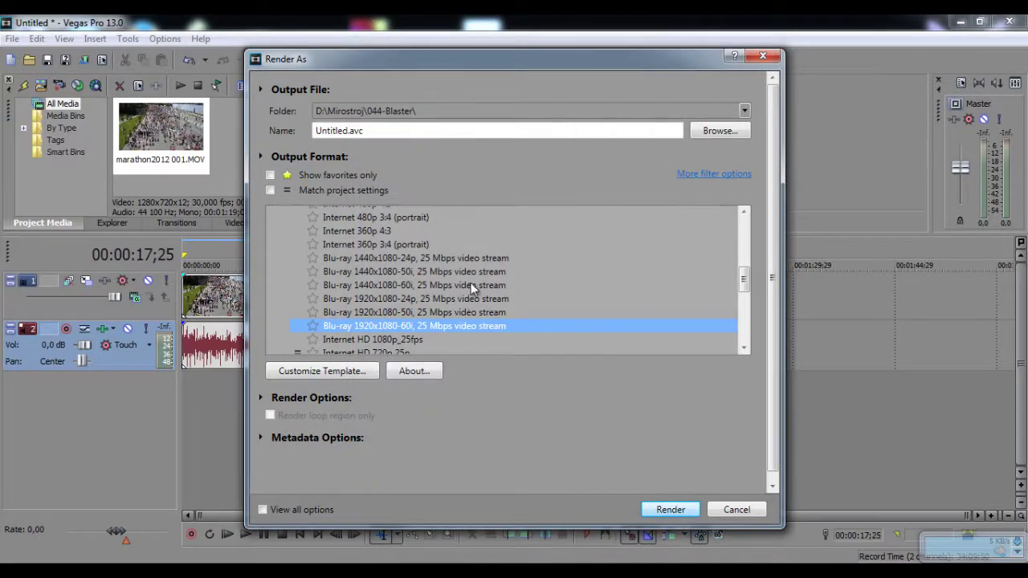
Collapse the MainConcept AVC/AAC group, look through the QuickTime 7 (*.mov) templates, and collapse that group as well
{"action": "scroll", "coordinate": [470, 283], "scroll_direction": "up", "scroll_amount": 6}
{"action": "scroll", "coordinate": [463, 287], "scroll_direction": "up", "scroll_amount": 2}
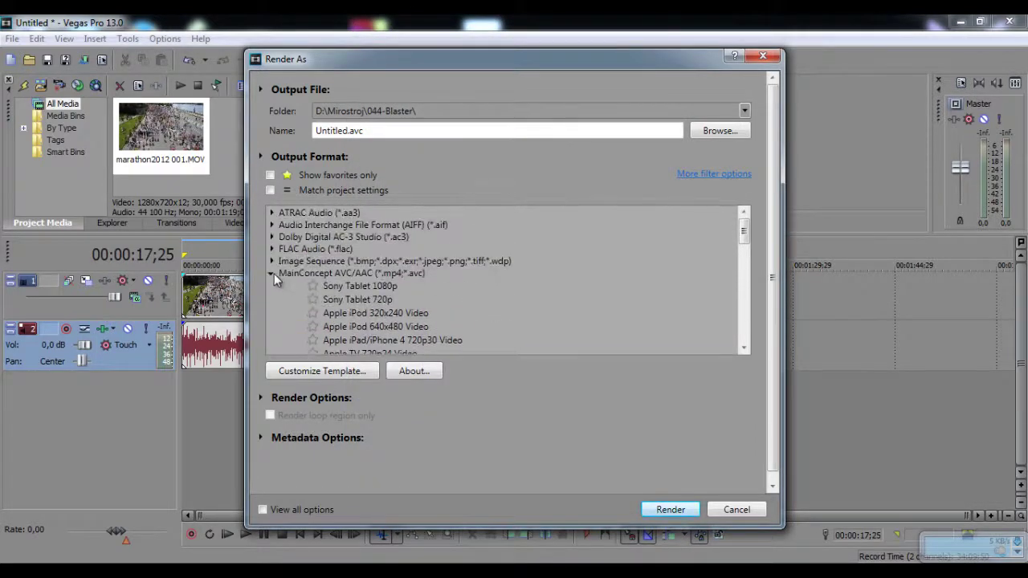
{"action": "left_click", "coordinate": [273, 274]}
{"action": "scroll", "coordinate": [423, 320], "scroll_direction": "down", "scroll_amount": 1}
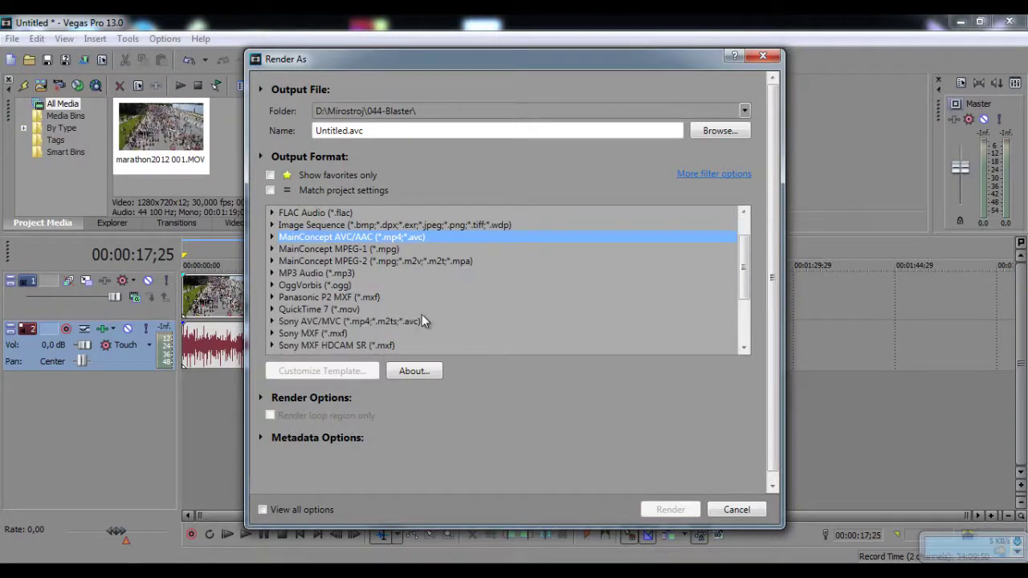
{"action": "left_click", "coordinate": [272, 308]}
{"action": "left_click", "coordinate": [302, 308]}
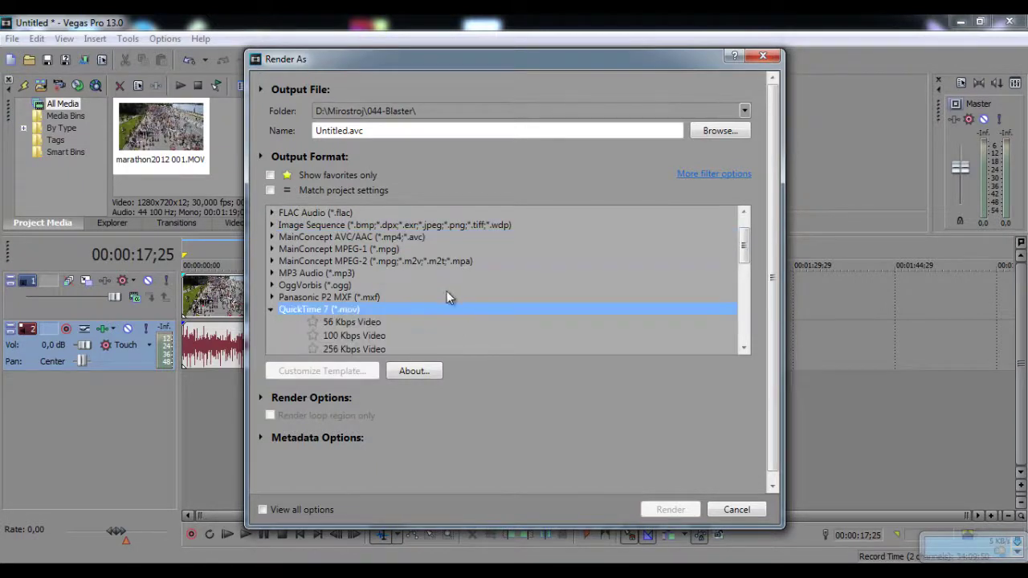
{"action": "scroll", "coordinate": [448, 289], "scroll_direction": "down", "scroll_amount": 2}
{"action": "scroll", "coordinate": [451, 289], "scroll_direction": "down", "scroll_amount": 1}
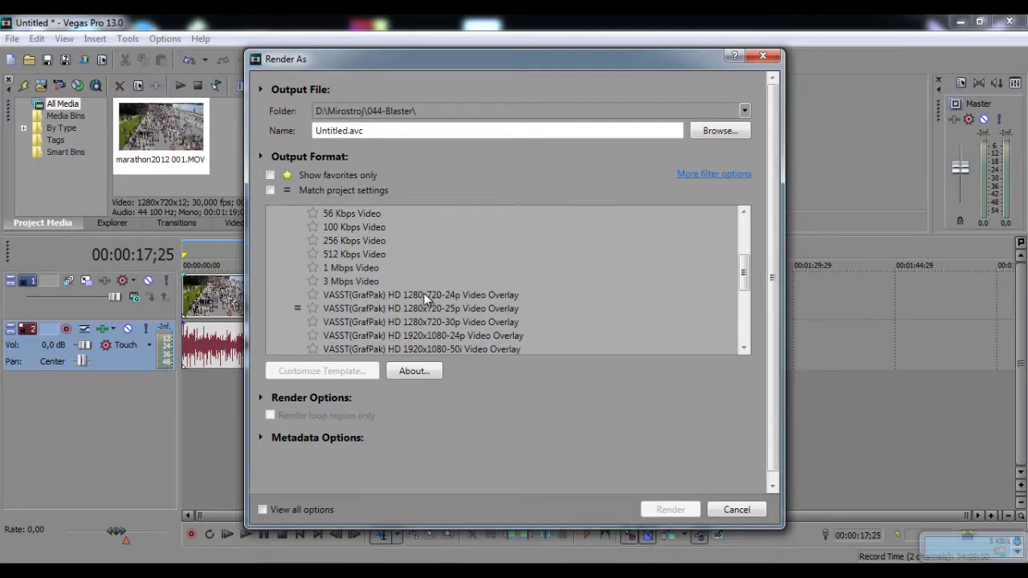
{"action": "scroll", "coordinate": [409, 281], "scroll_direction": "up", "scroll_amount": 1}
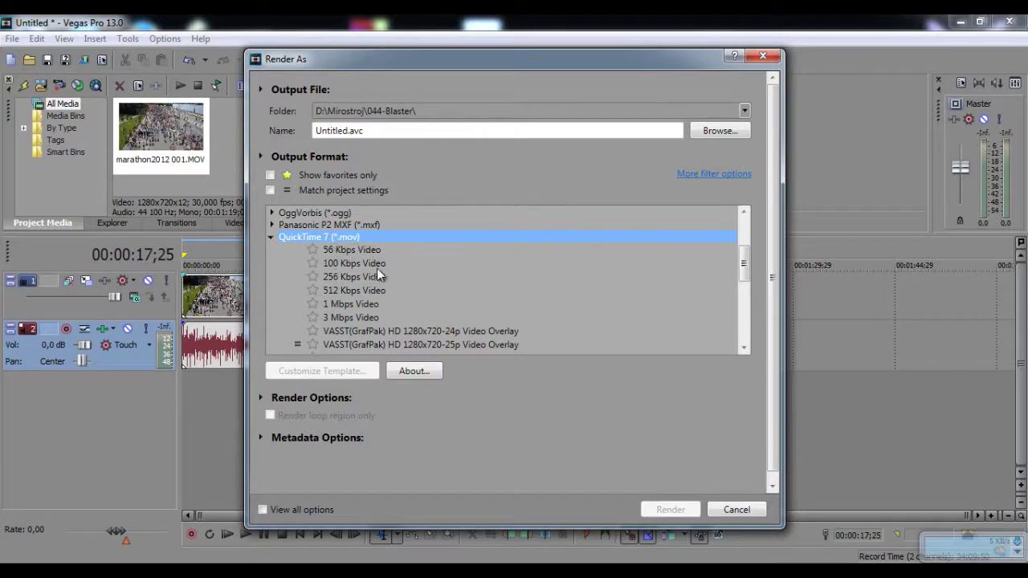
{"action": "scroll", "coordinate": [391, 274], "scroll_direction": "down", "scroll_amount": 2}
{"action": "scroll", "coordinate": [391, 274], "scroll_direction": "down", "scroll_amount": 2}
{"action": "scroll", "coordinate": [399, 273], "scroll_direction": "up", "scroll_amount": 3}
{"action": "left_click", "coordinate": [305, 237]}
{"action": "left_click", "coordinate": [272, 237]}
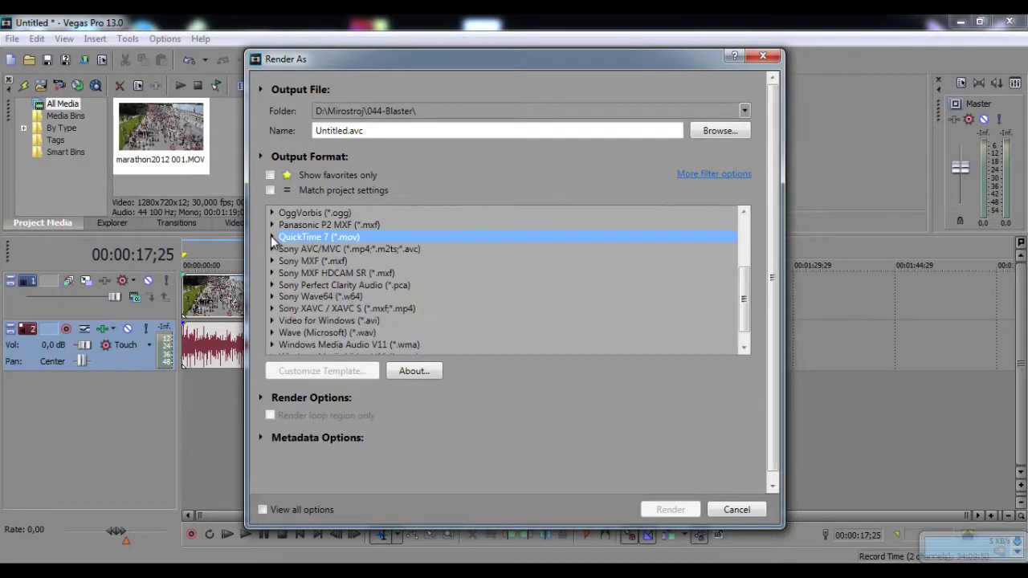
Look through the XDCAM EX (*.MP4) templates and collapse the group again
{"action": "scroll", "coordinate": [414, 266], "scroll_direction": "down", "scroll_amount": 1}
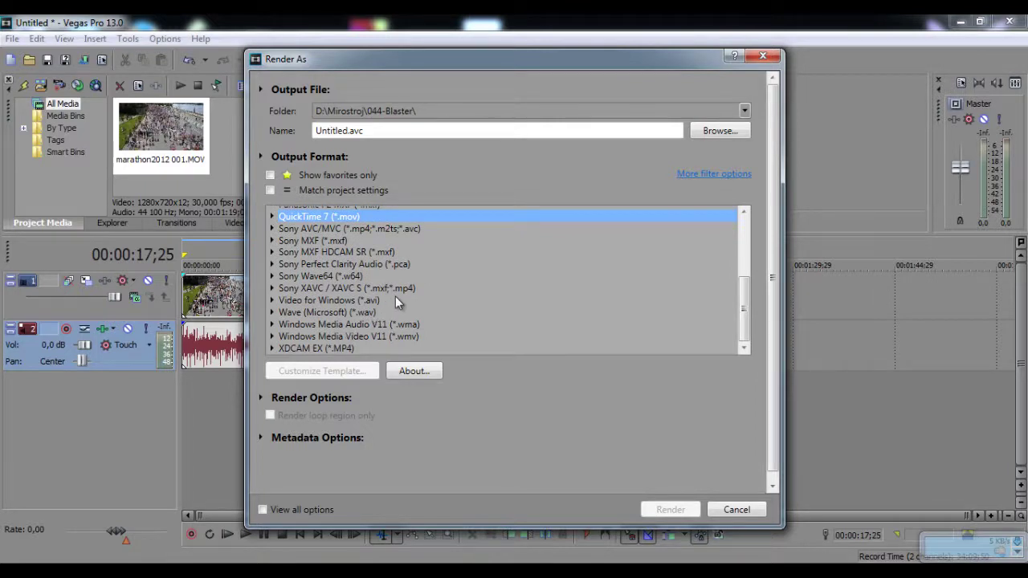
{"action": "left_click", "coordinate": [281, 350]}
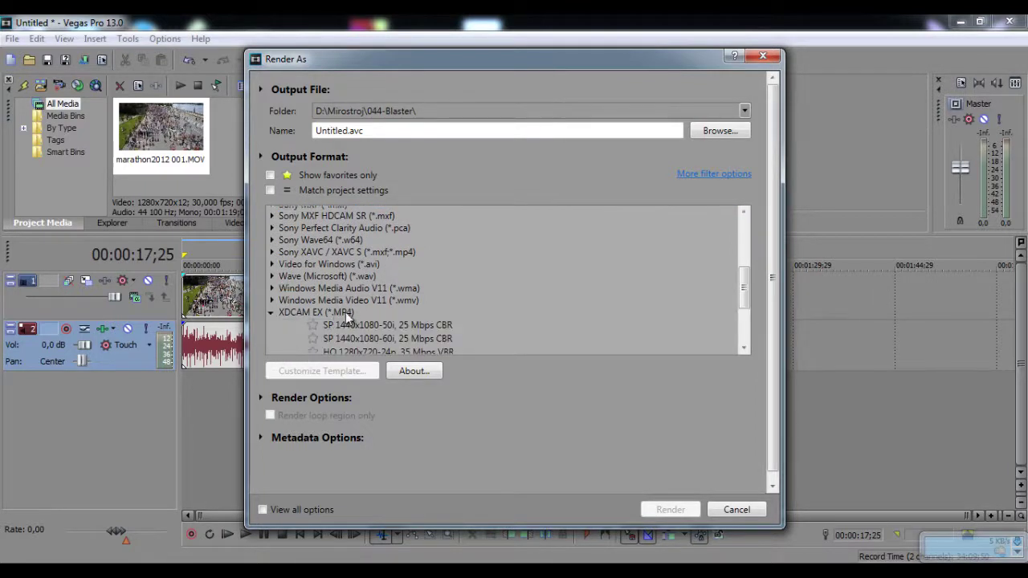
{"action": "scroll", "coordinate": [344, 320], "scroll_direction": "down", "scroll_amount": 5}
{"action": "scroll", "coordinate": [289, 305], "scroll_direction": "up", "scroll_amount": 4}
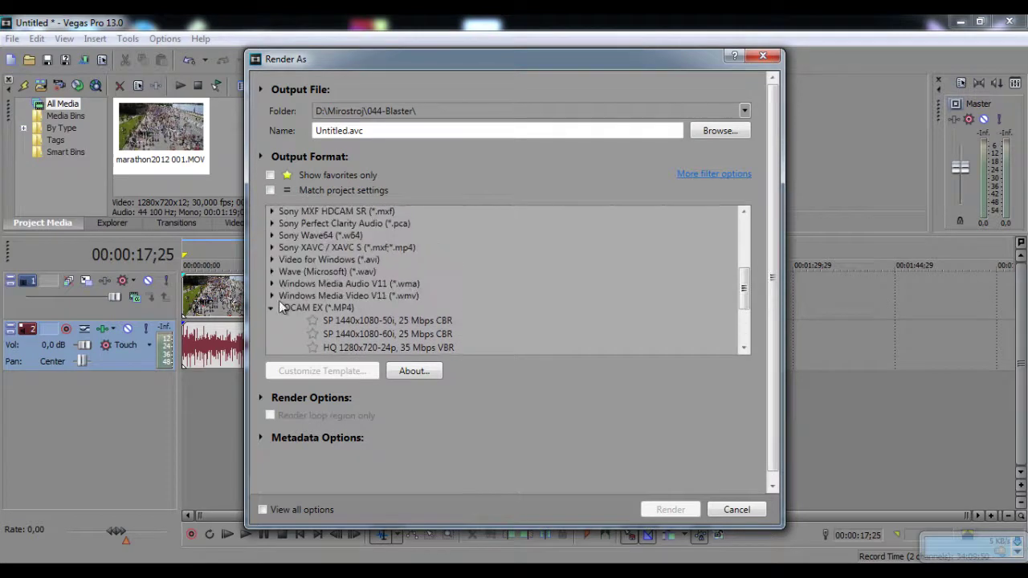
{"action": "scroll", "coordinate": [273, 273], "scroll_direction": "down", "scroll_amount": 2}
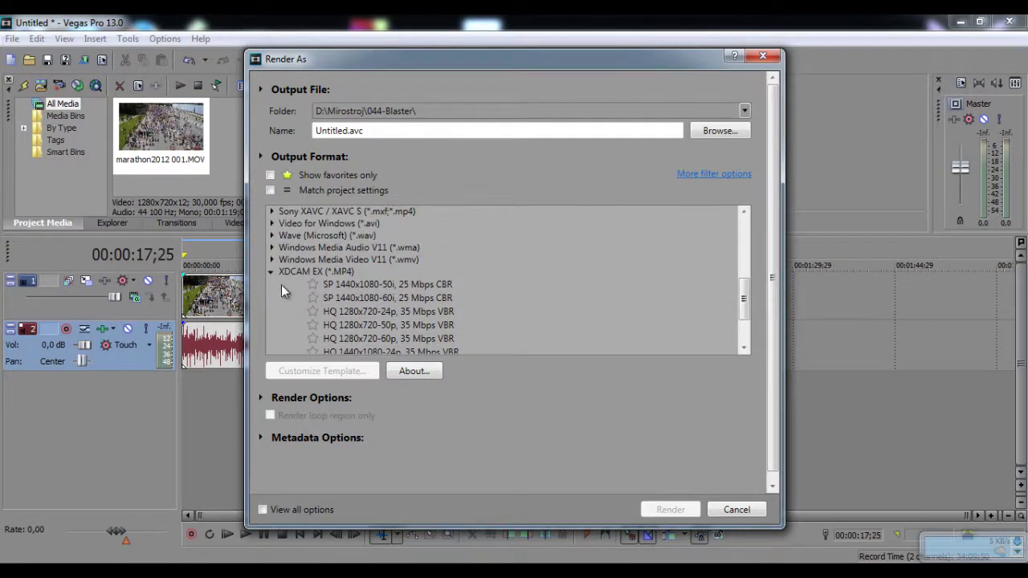
{"action": "left_click", "coordinate": [273, 272]}
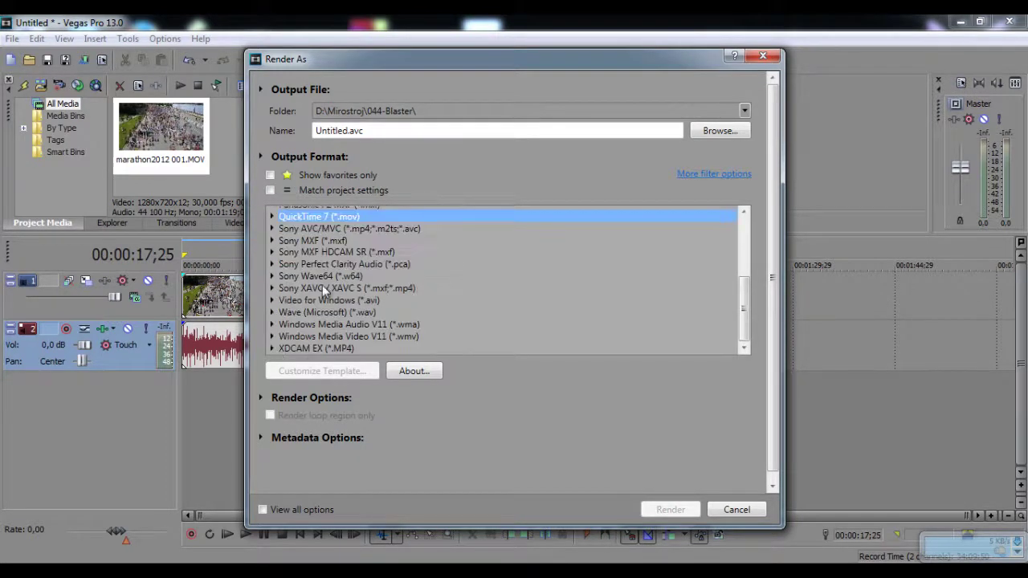
Look over the available output formats and select the Internet HD 720p 25p template under MainConcept AVC/AAC again
{"action": "scroll", "coordinate": [374, 298], "scroll_direction": "up", "scroll_amount": 4}
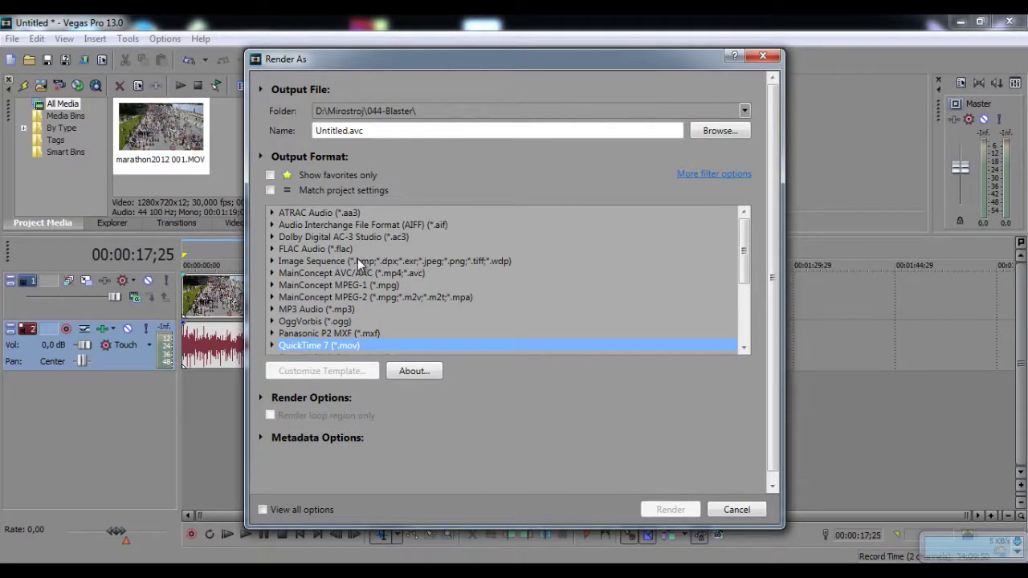
{"action": "scroll", "coordinate": [361, 265], "scroll_direction": "down", "scroll_amount": 3}
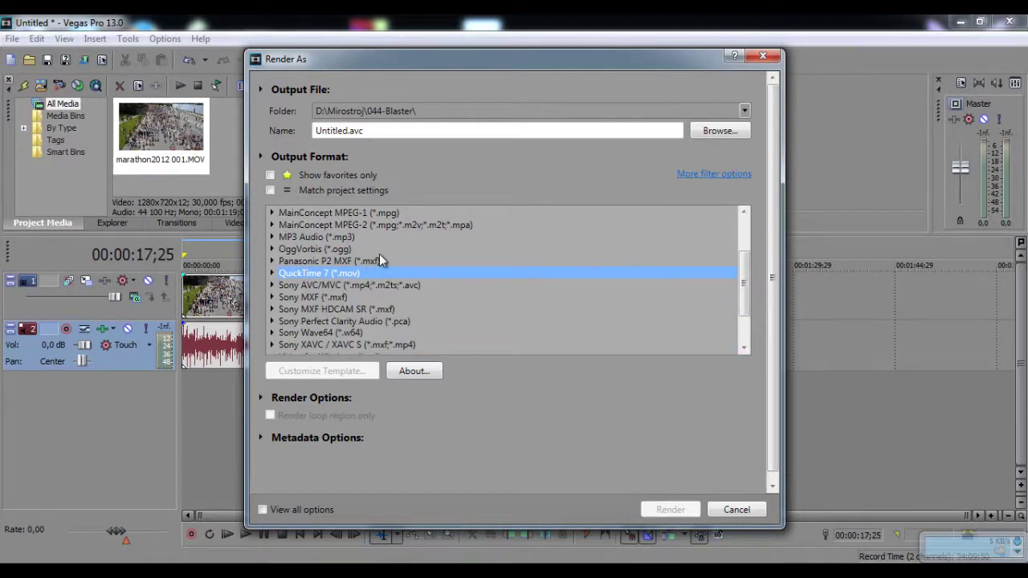
{"action": "scroll", "coordinate": [412, 261], "scroll_direction": "down", "scroll_amount": 1}
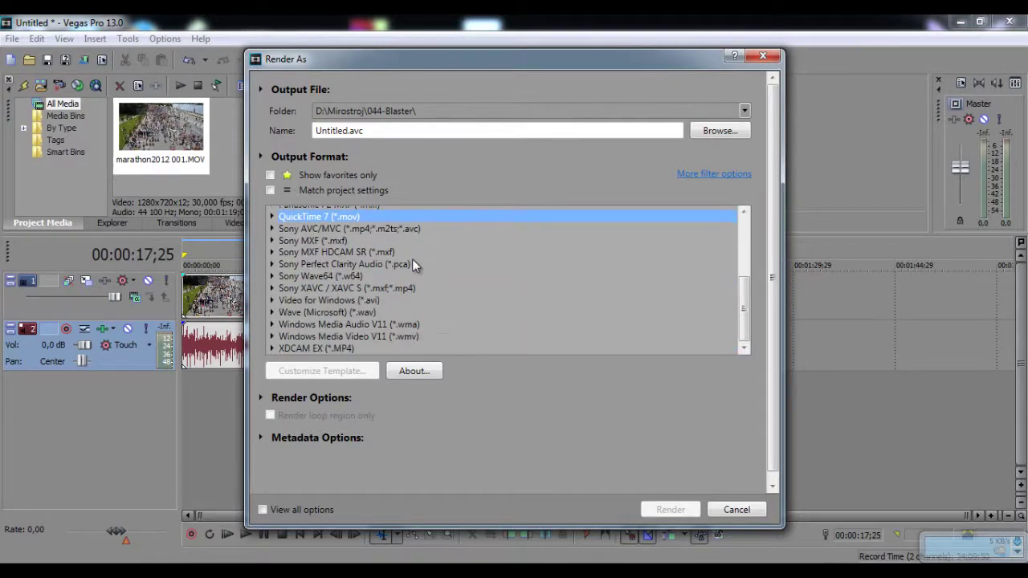
{"action": "scroll", "coordinate": [412, 265], "scroll_direction": "up", "scroll_amount": 4}
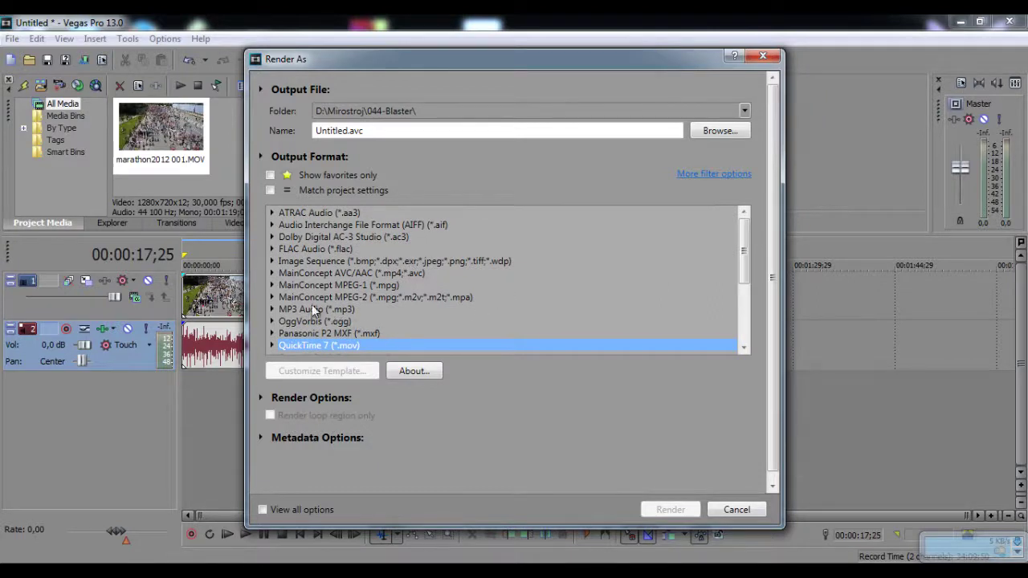
{"action": "left_click", "coordinate": [271, 274]}
{"action": "scroll", "coordinate": [414, 306], "scroll_direction": "down", "scroll_amount": 10}
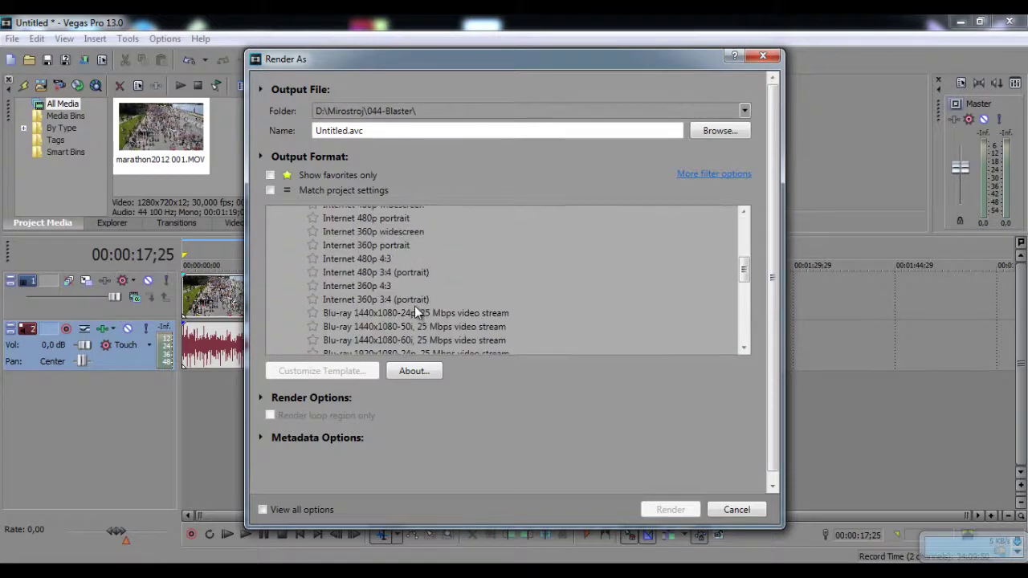
{"action": "left_click", "coordinate": [353, 263]}
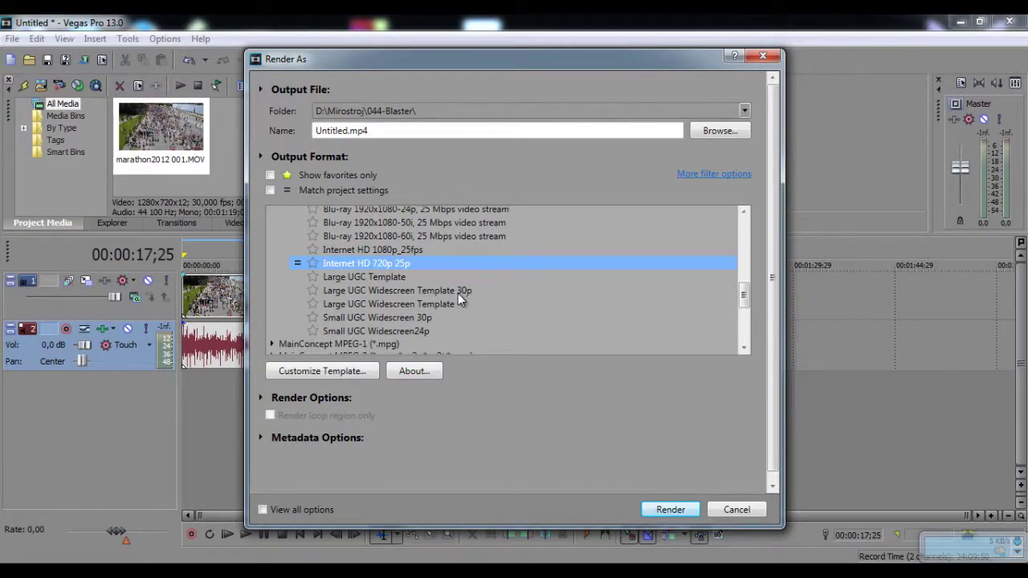
{"action": "scroll", "coordinate": [452, 285], "scroll_direction": "up", "scroll_amount": 2}
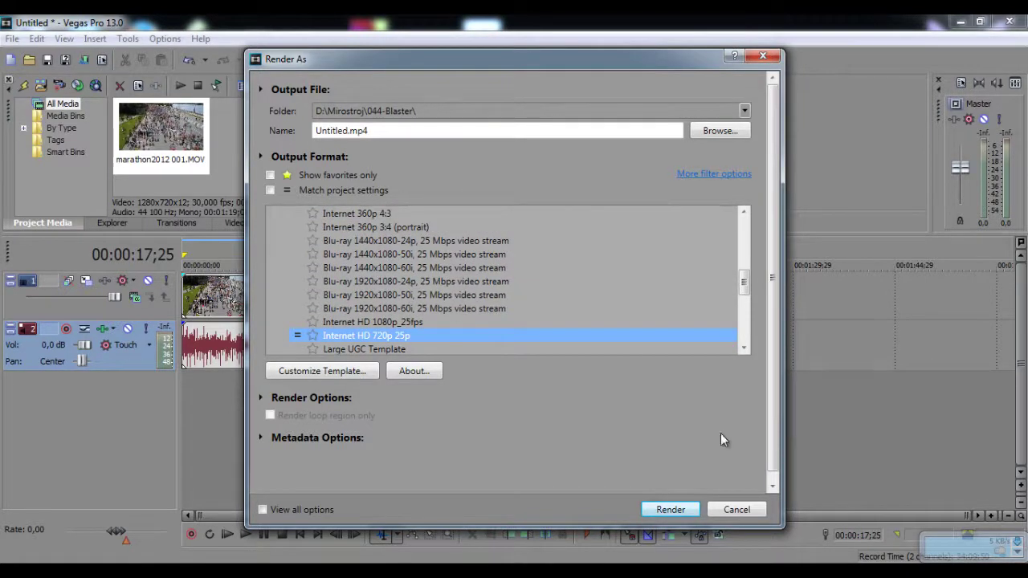
Cancel the render settings without rendering and move the timeline cursor to about 00:00:27;11
{"action": "left_click", "coordinate": [737, 509]}
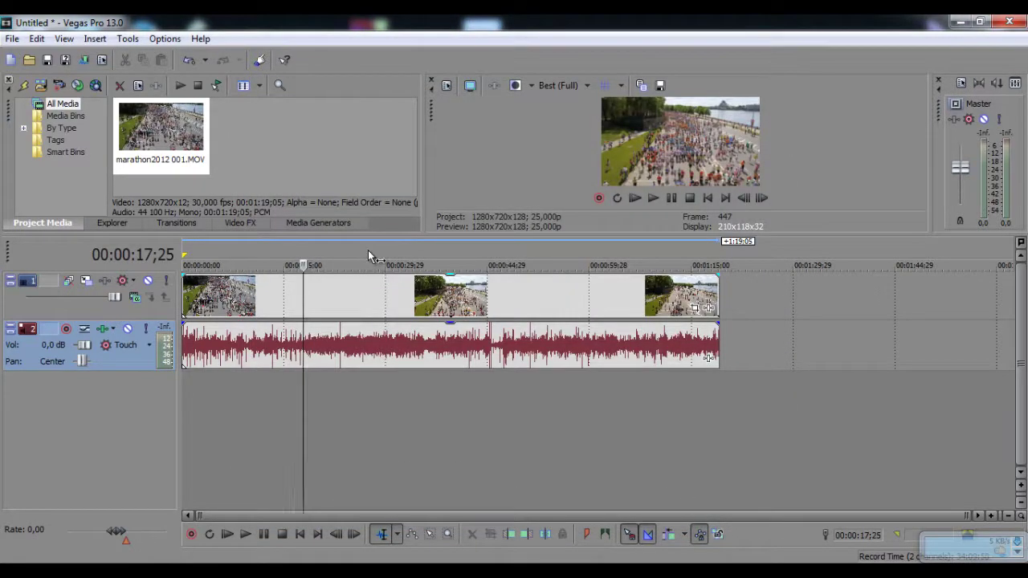
{"action": "left_click", "coordinate": [368, 250]}
Reopen the Render As settings, look over the MainConcept AVC/AAC templates and the other output formats, and cancel without rendering
{"action": "left_click", "coordinate": [12, 39]}
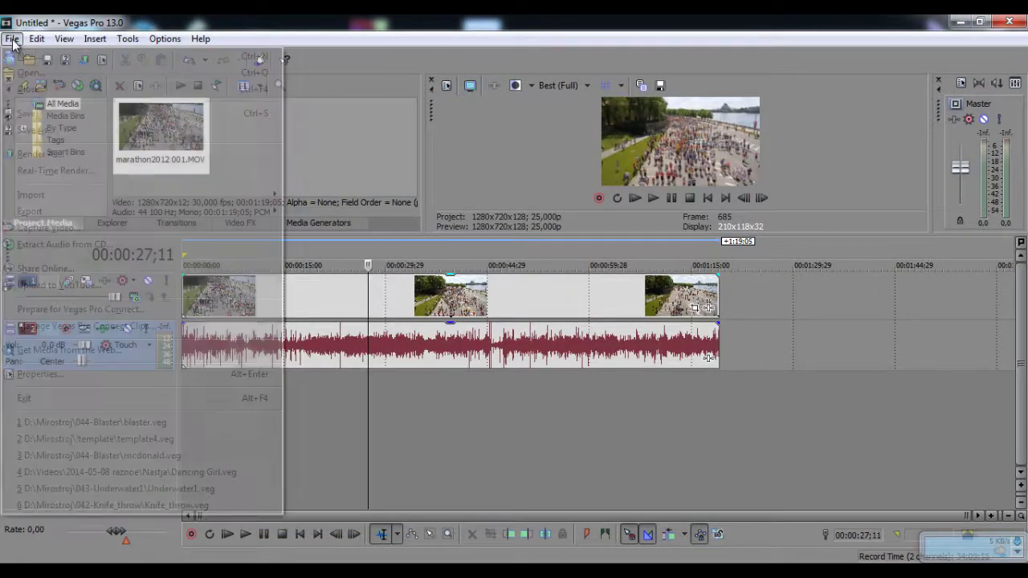
{"action": "left_click", "coordinate": [71, 155]}
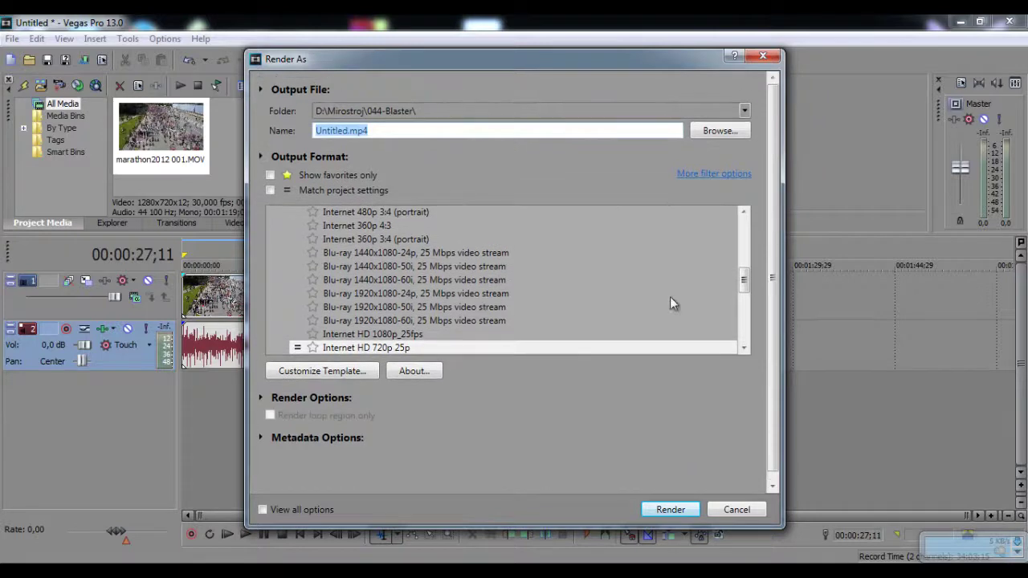
{"action": "left_click_drag", "start_coordinate": [745, 284], "coordinate": [742, 232]}
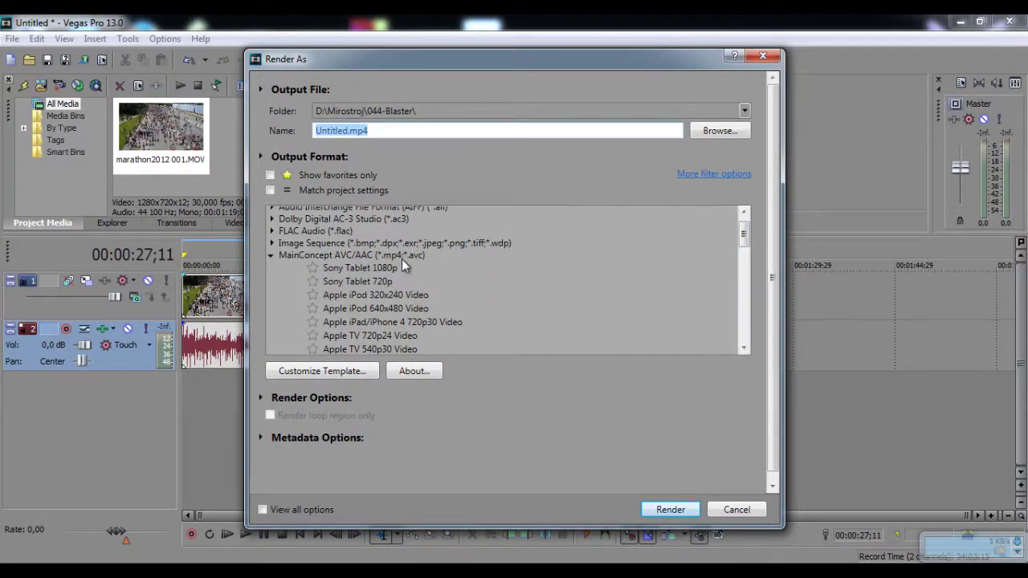
{"action": "scroll", "coordinate": [727, 244], "scroll_direction": "down", "scroll_amount": 8}
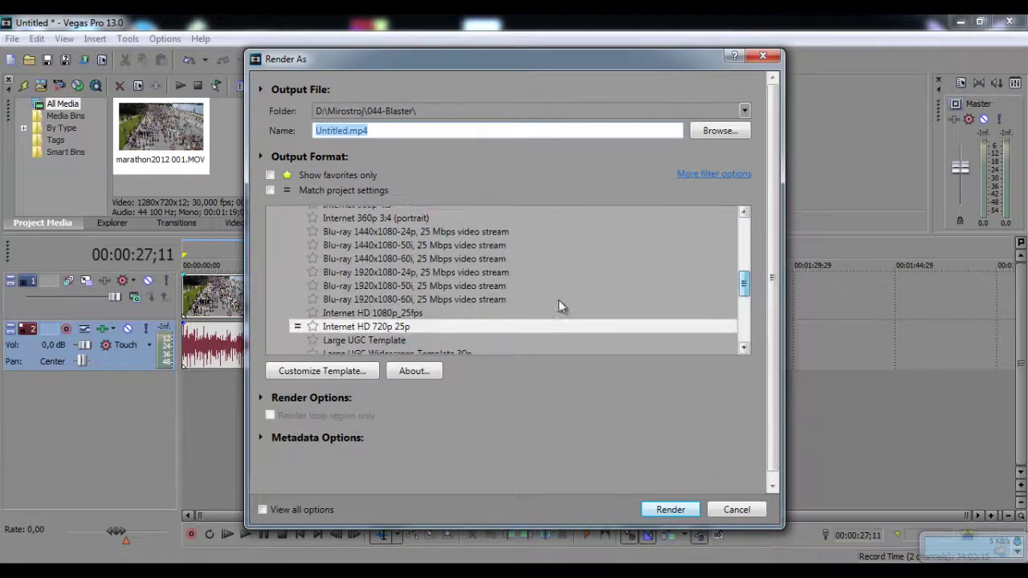
{"action": "scroll", "coordinate": [741, 285], "scroll_direction": "up", "scroll_amount": 10}
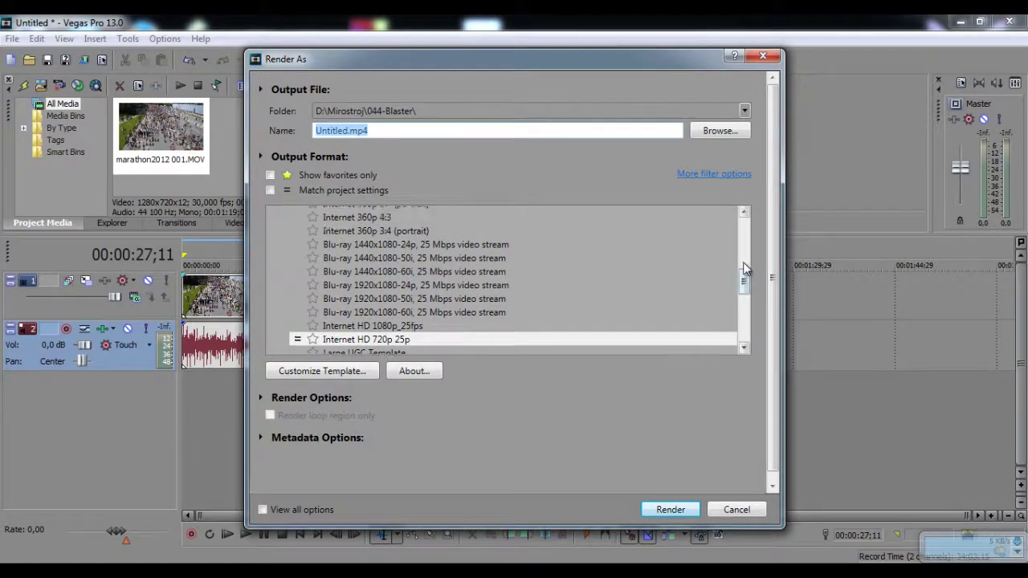
{"action": "scroll", "coordinate": [723, 309], "scroll_direction": "down", "scroll_amount": 10}
{"action": "scroll", "coordinate": [720, 312], "scroll_direction": "down", "scroll_amount": 3}
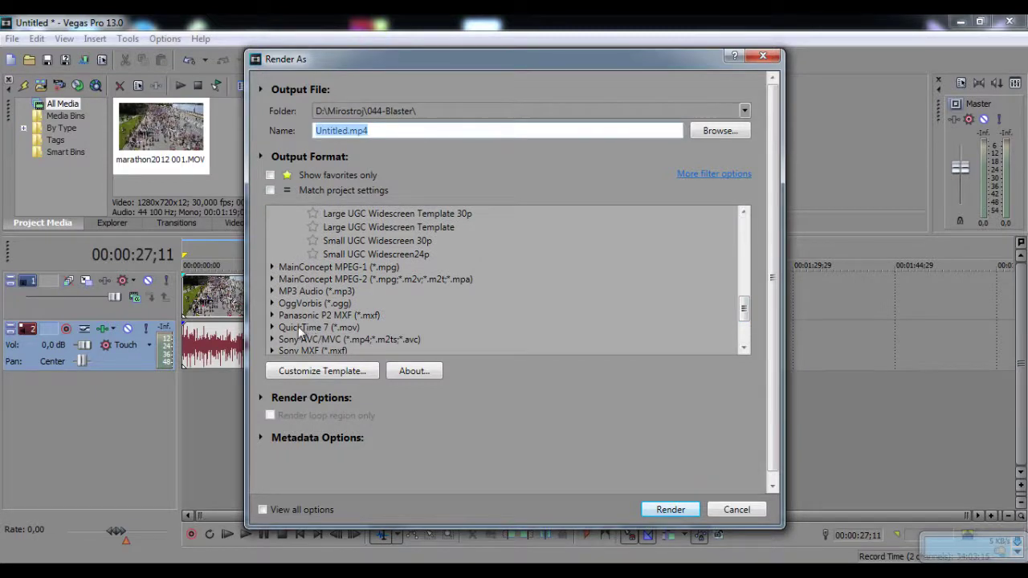
{"action": "scroll", "coordinate": [743, 288], "scroll_direction": "up", "scroll_amount": 1}
{"action": "scroll", "coordinate": [743, 289], "scroll_direction": "up", "scroll_amount": 5}
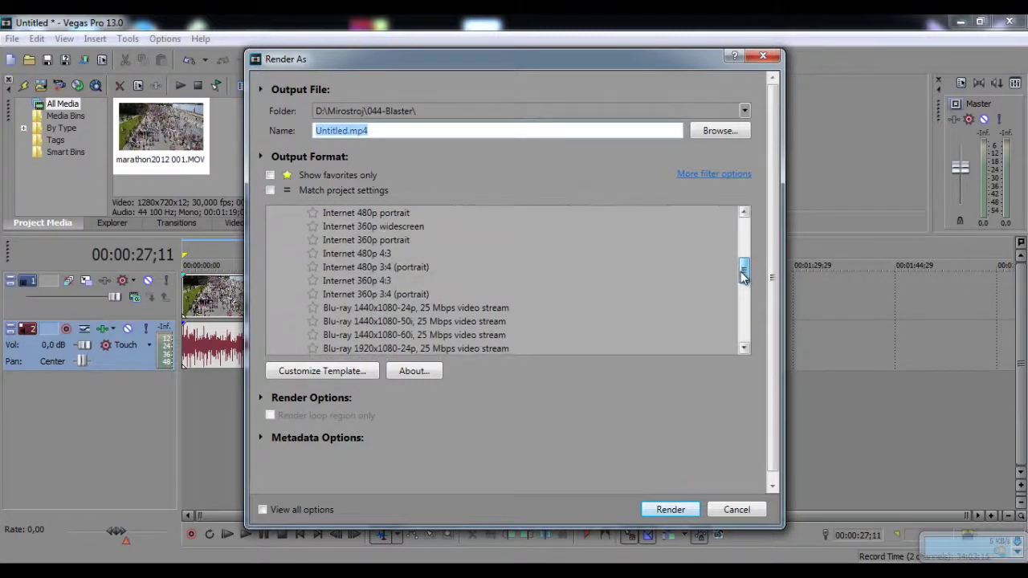
{"action": "left_click", "coordinate": [736, 509]}
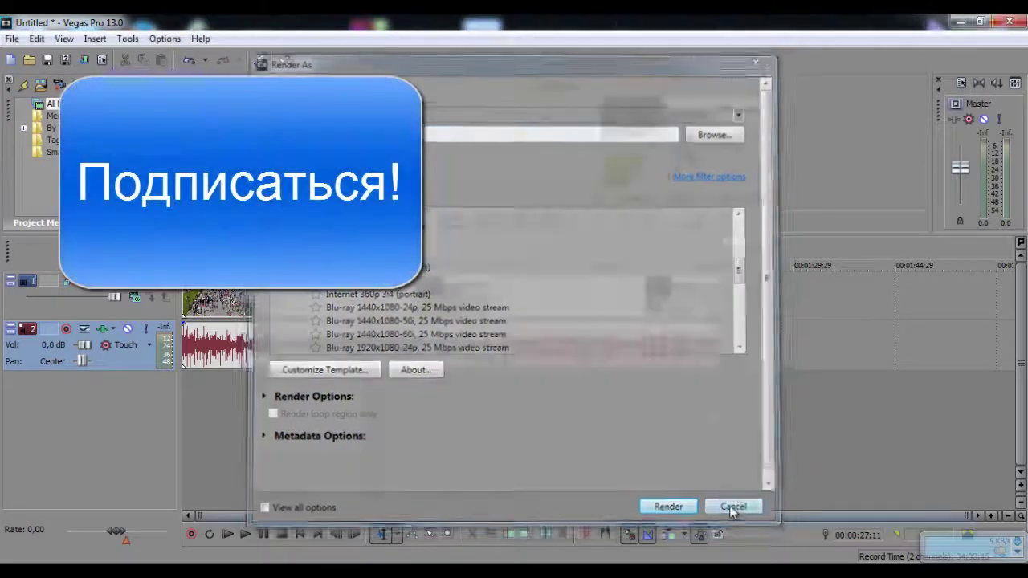